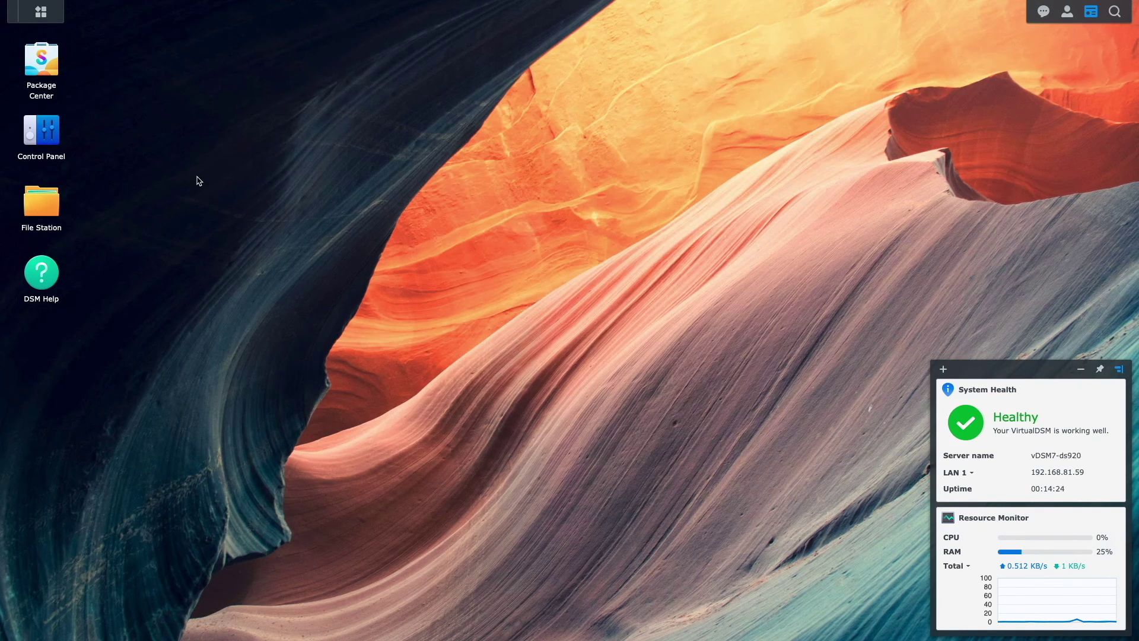
# - Start a new user in Control Panel's User & Group, entering the user's name and password
pyautogui.click(52, 131)
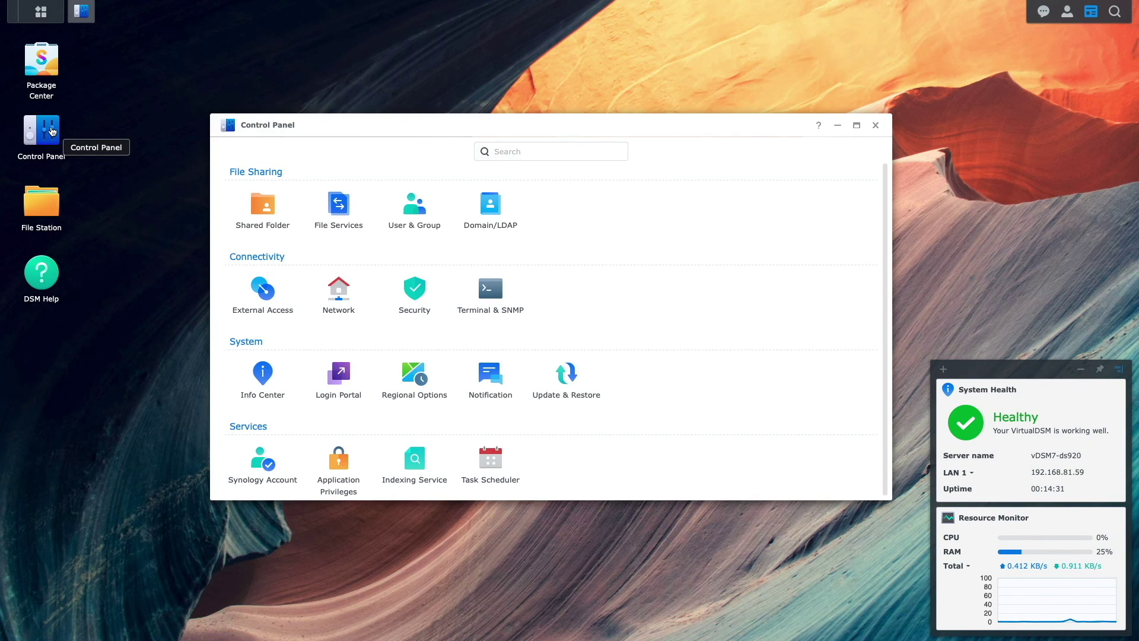
pyautogui.click(435, 204)
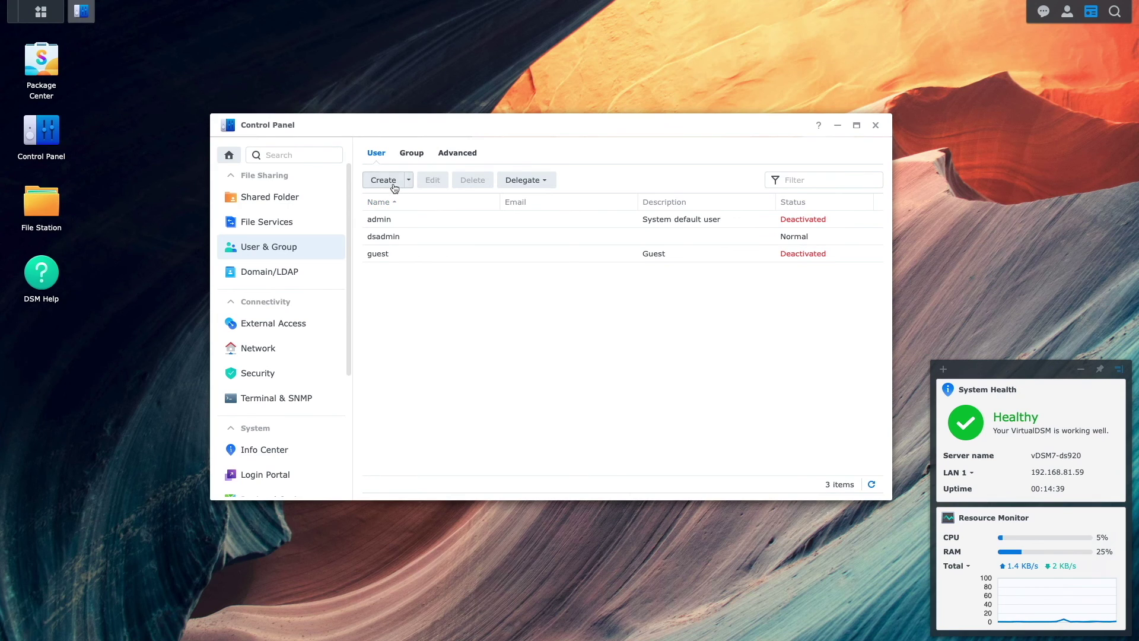
pyautogui.click(381, 180)
pyautogui.click(492, 215)
pyautogui.write('ferd')
pyautogui.press('Tab')
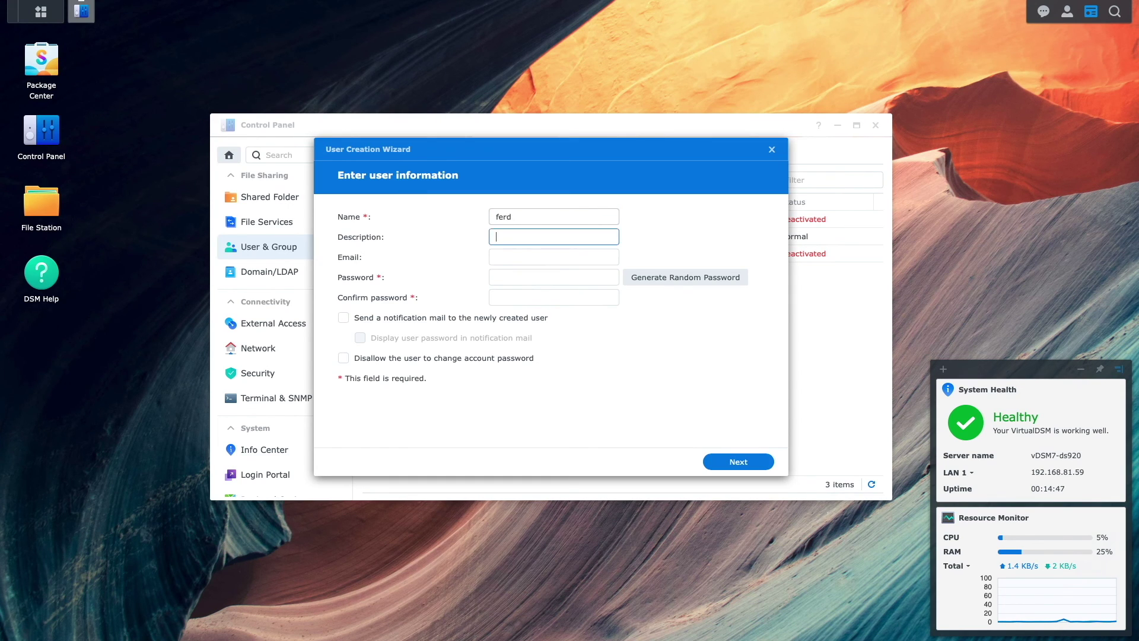
pyautogui.press('Tab')
pyautogui.press('Tab')
pyautogui.write('••••••••••')
pyautogui.press('Tab')
pyautogui.write('••••••••••')
# - Accept default group, permission, quota and speed settings to create the user, then close Control Panel
pyautogui.click(739, 461)
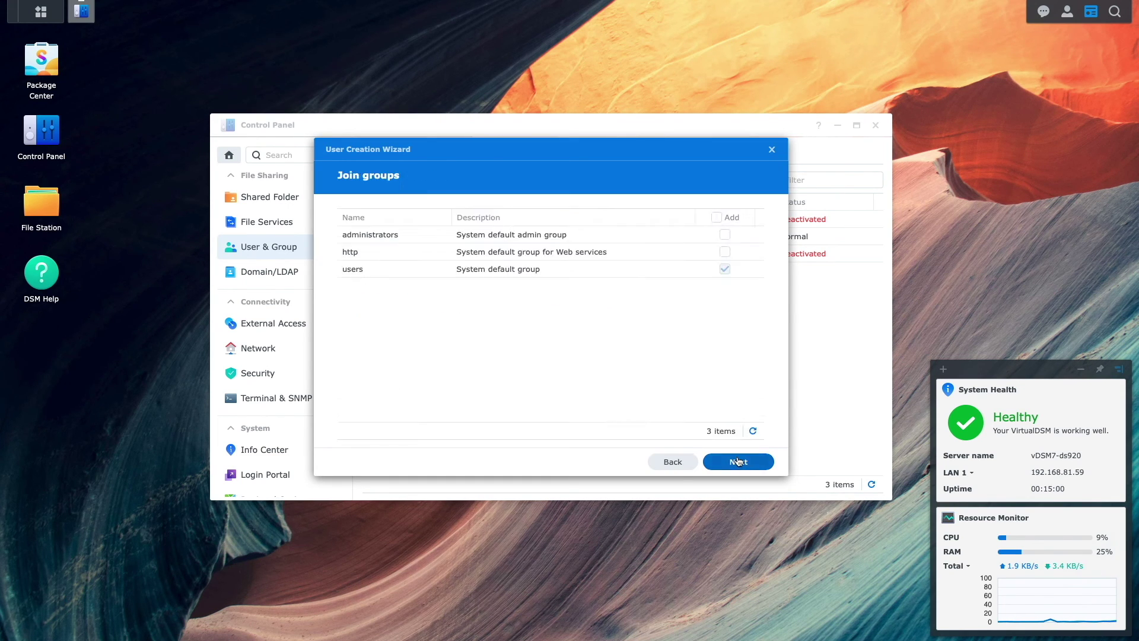
pyautogui.click(742, 462)
pyautogui.click(742, 461)
pyautogui.click(742, 461)
pyautogui.click(742, 461)
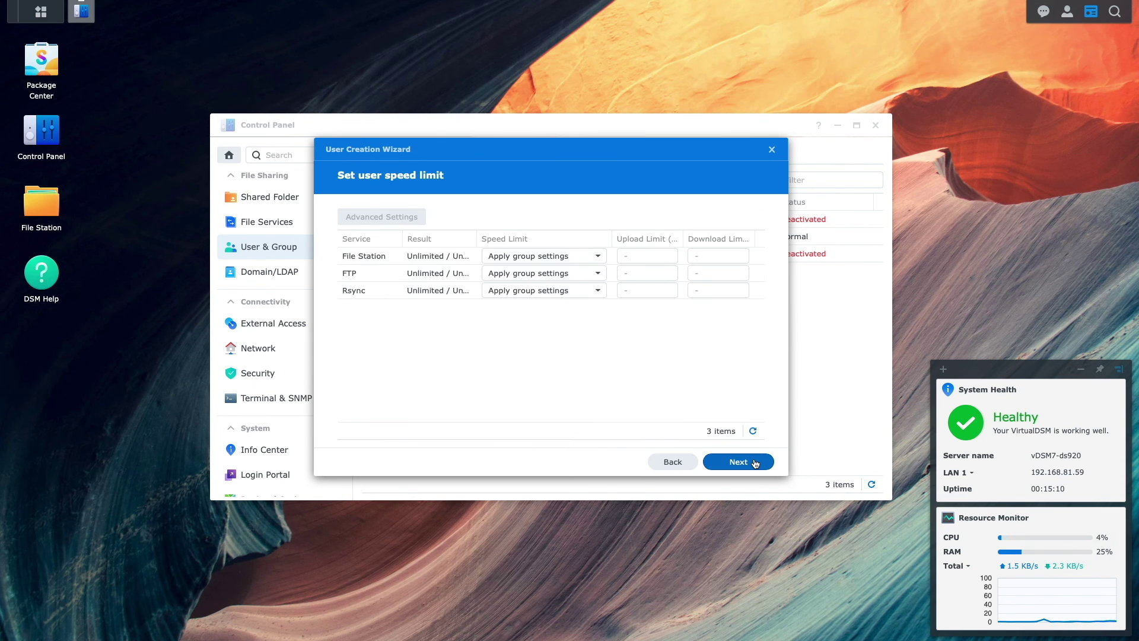
pyautogui.click(742, 462)
pyautogui.click(744, 462)
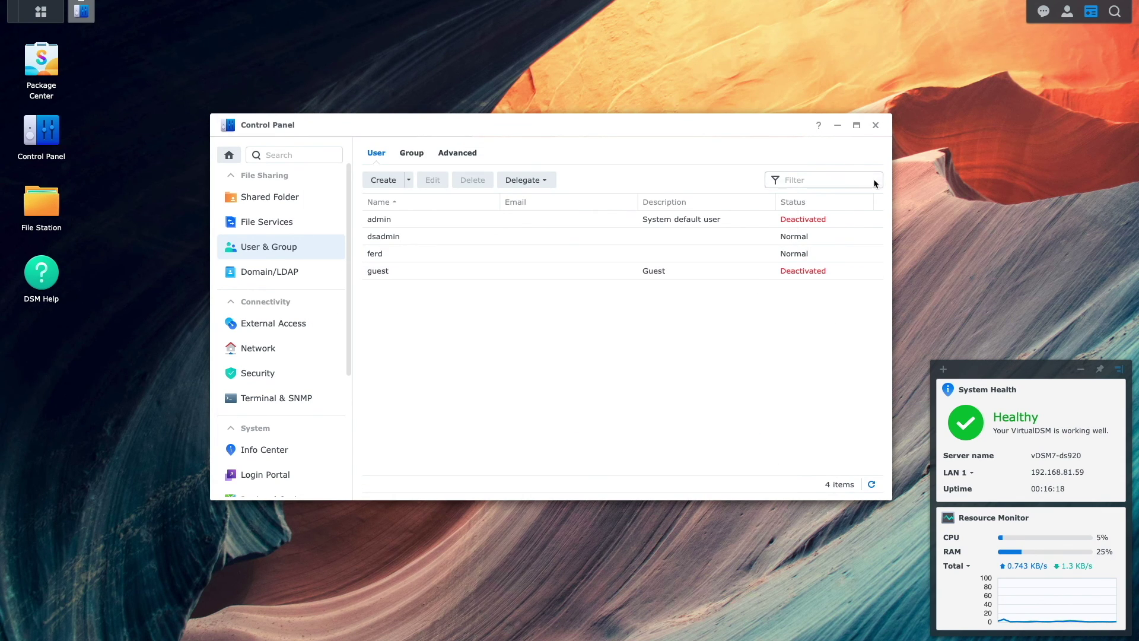
pyautogui.click(875, 125)
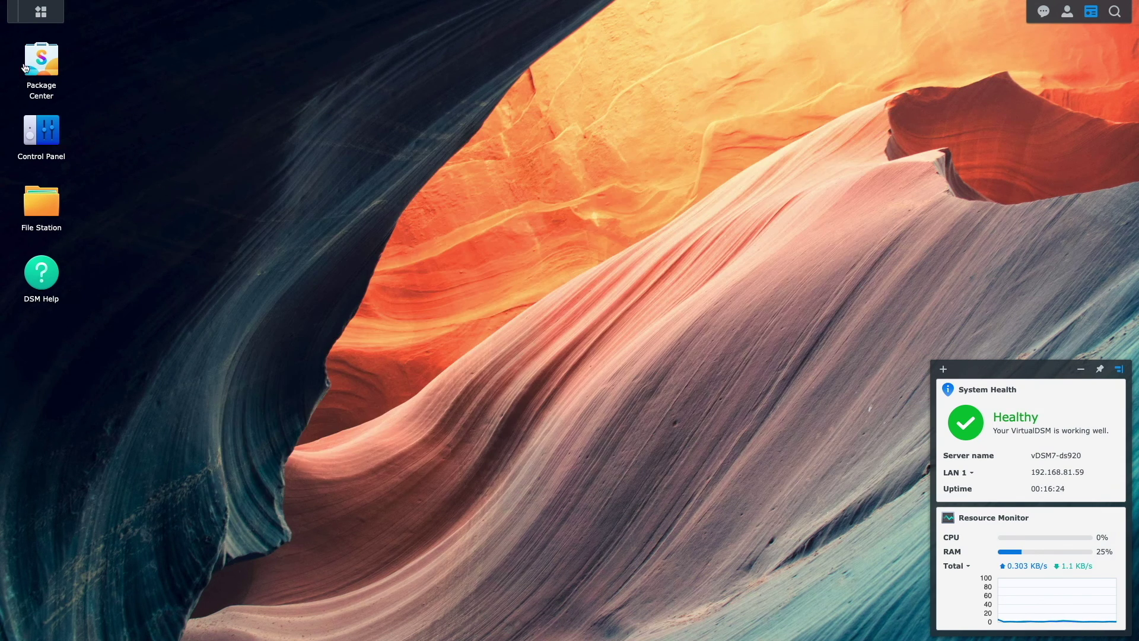
# - Search Package Center for 'drive' and install Synology Drive Server with its required packages, then close it
pyautogui.click(26, 69)
pyautogui.click(416, 150)
pyautogui.write('drive')
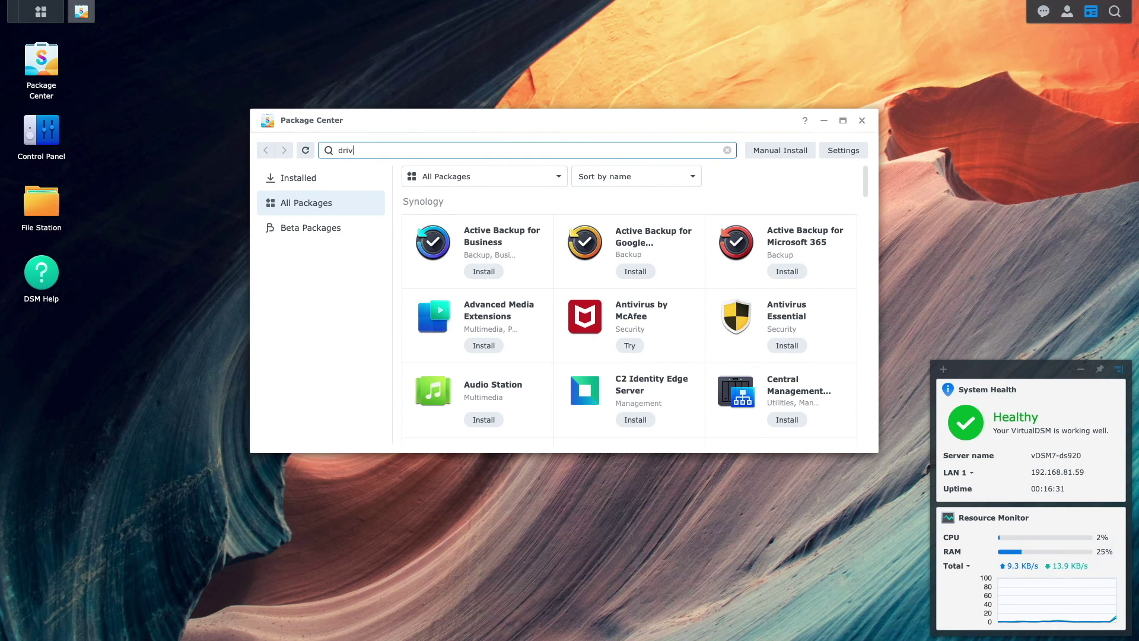
pyautogui.click(784, 244)
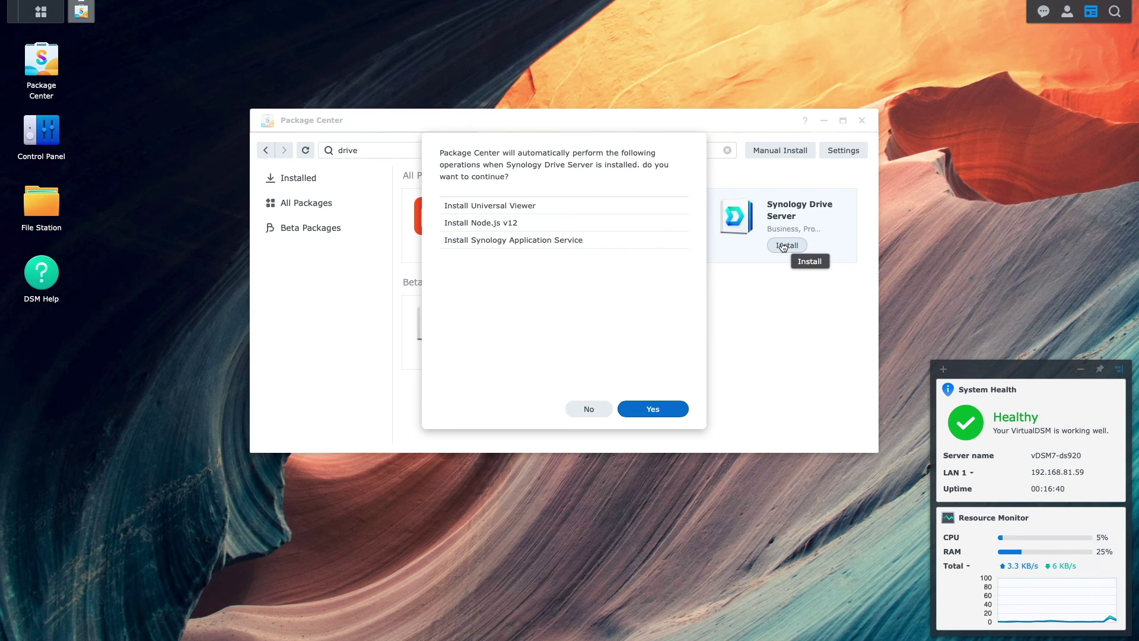
pyautogui.click(673, 408)
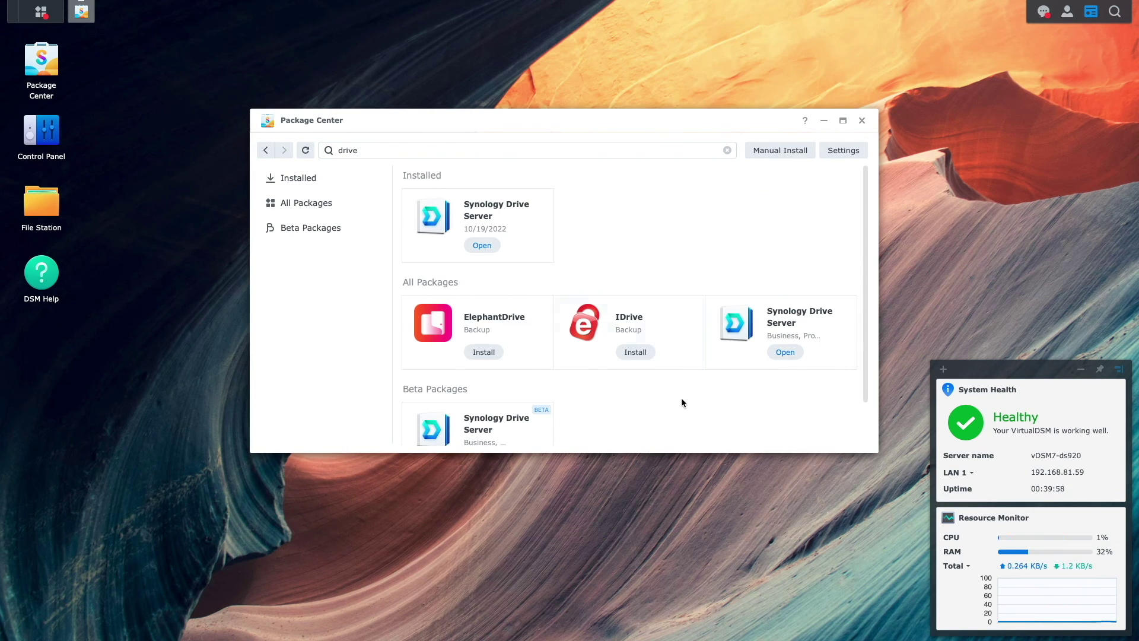
pyautogui.click(863, 120)
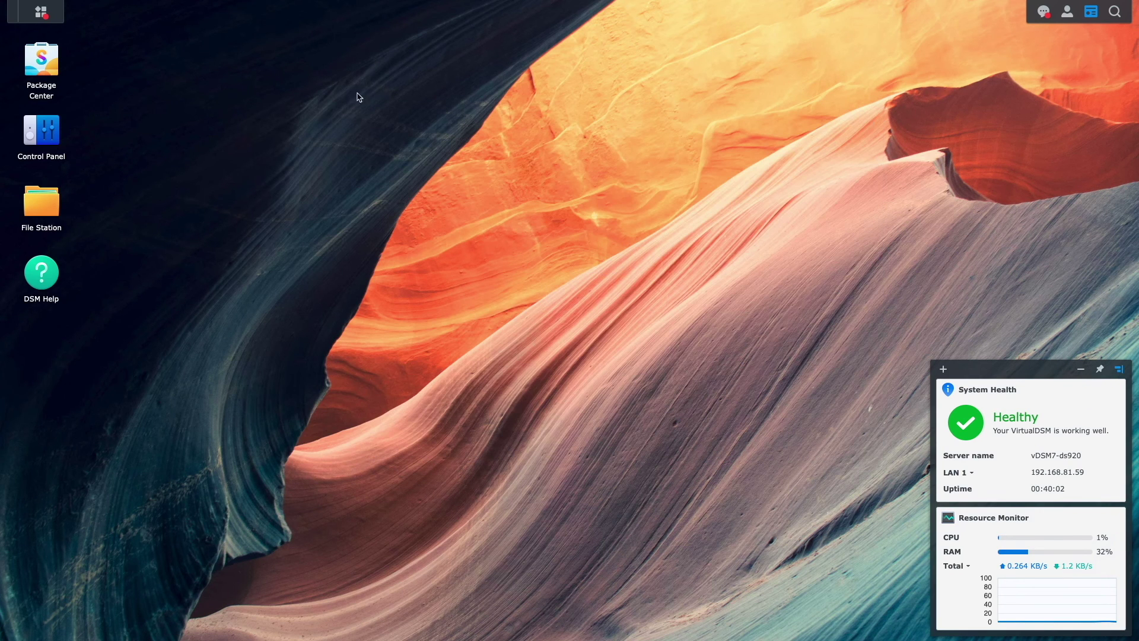
# - Launch Synology Drive Admin Console from the main menu and agree to refresh the page
pyautogui.click(61, 17)
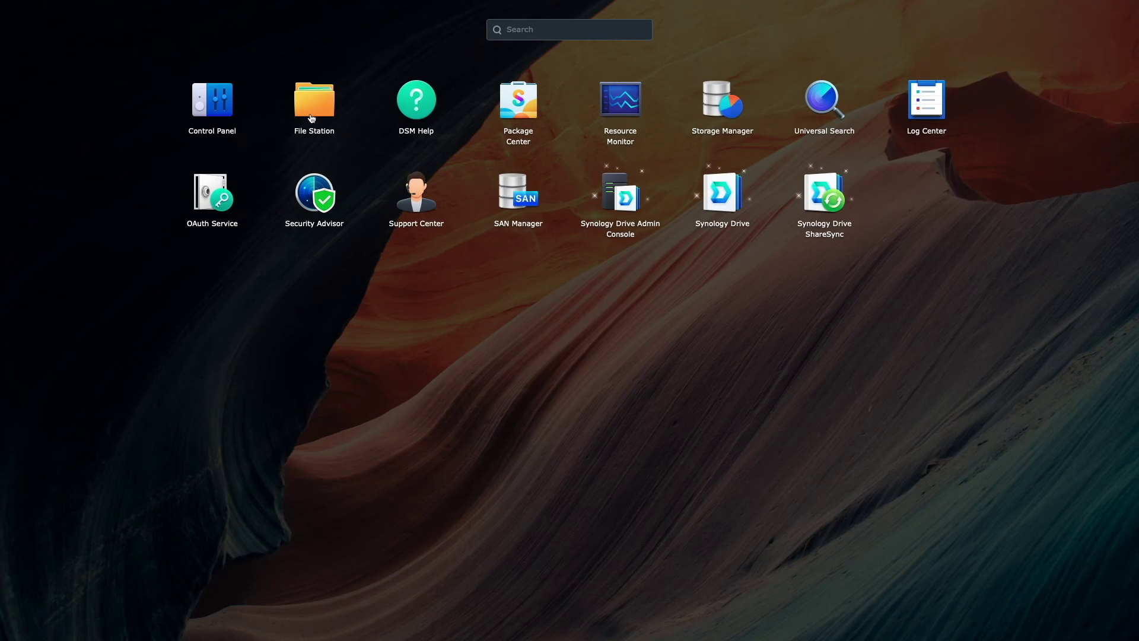
pyautogui.click(645, 202)
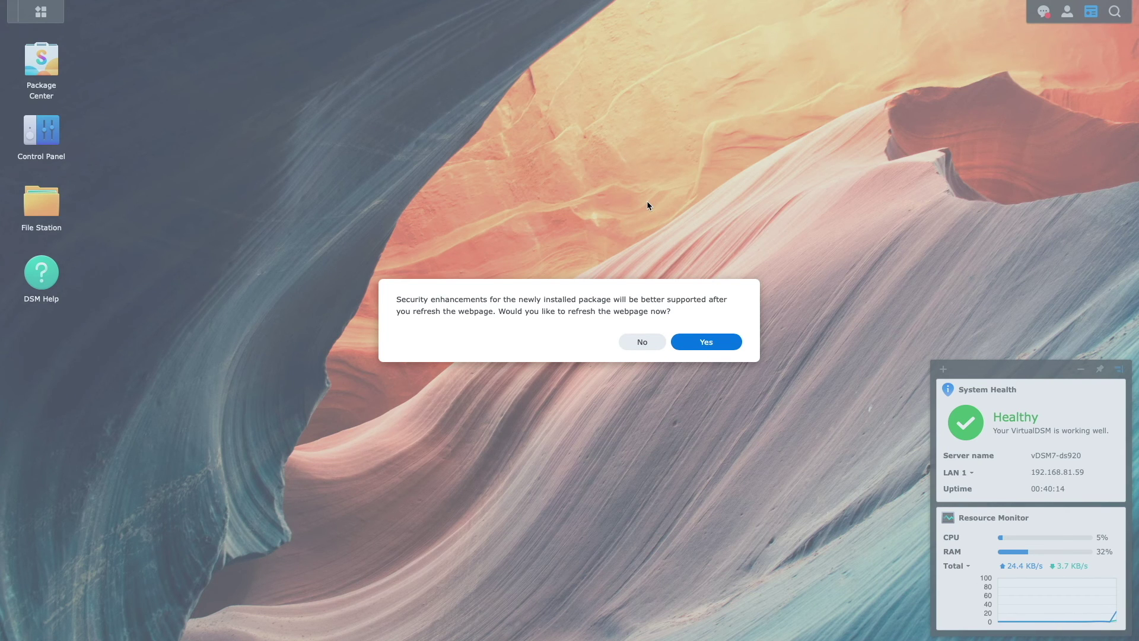
pyautogui.click(734, 341)
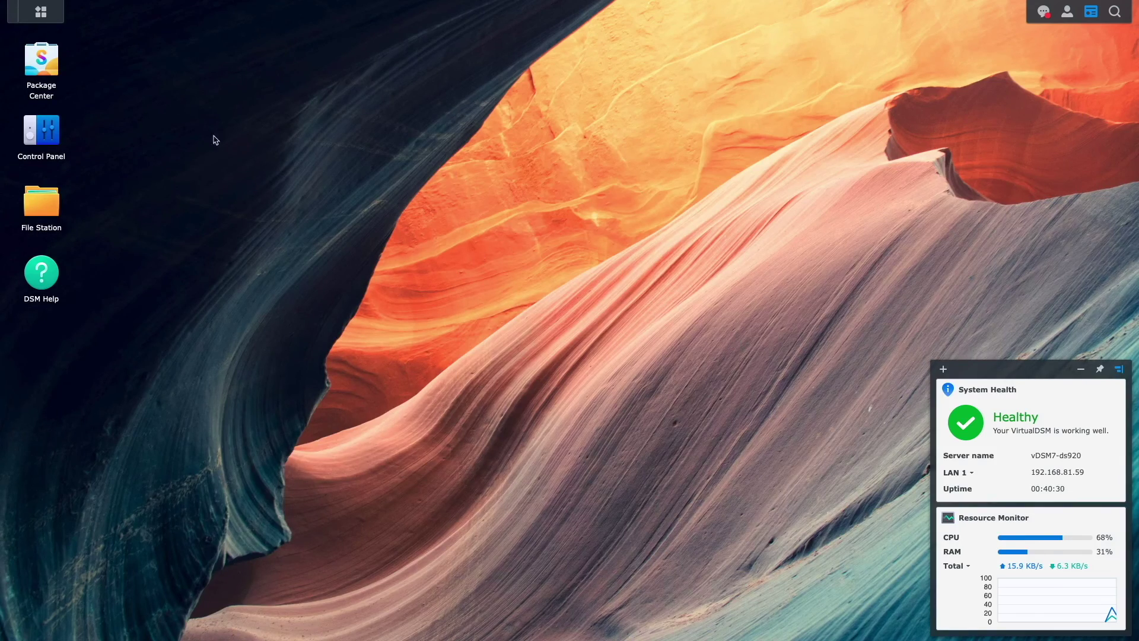
# - Relaunch Drive Admin Console and finish the welcome tour to reach the Team Folder list
pyautogui.click(62, 20)
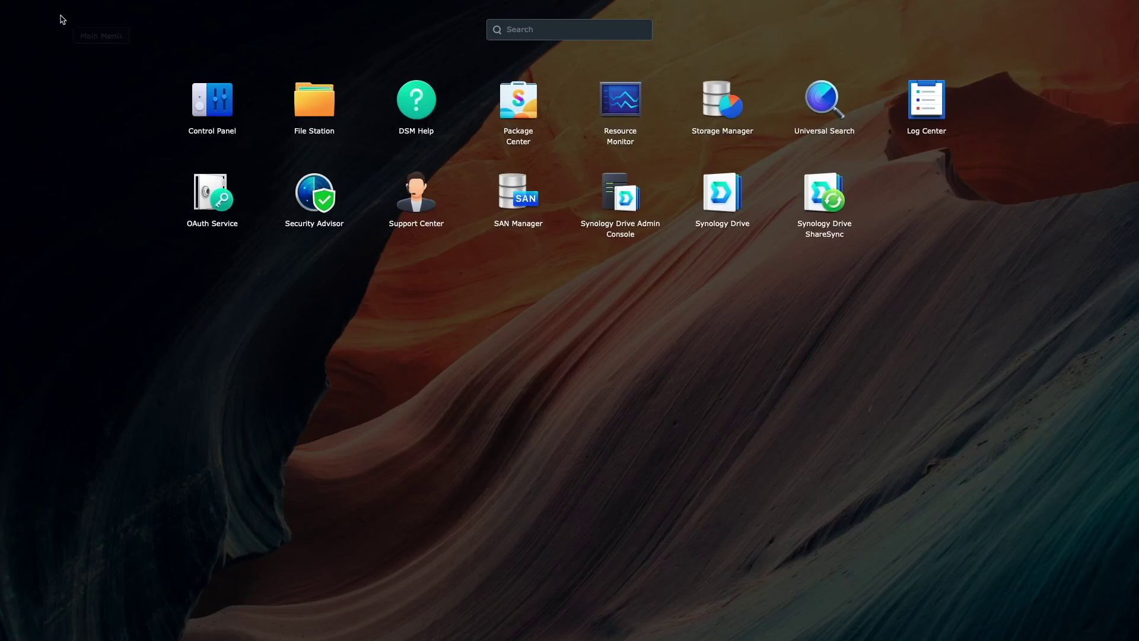
pyautogui.click(652, 201)
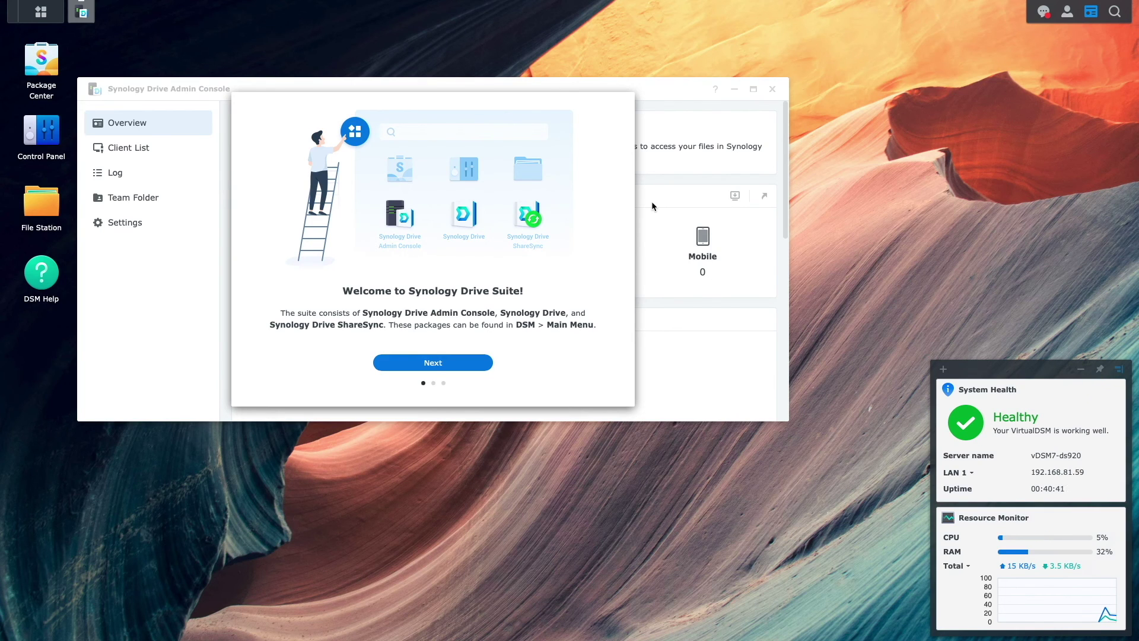
pyautogui.click(393, 366)
pyautogui.click(392, 367)
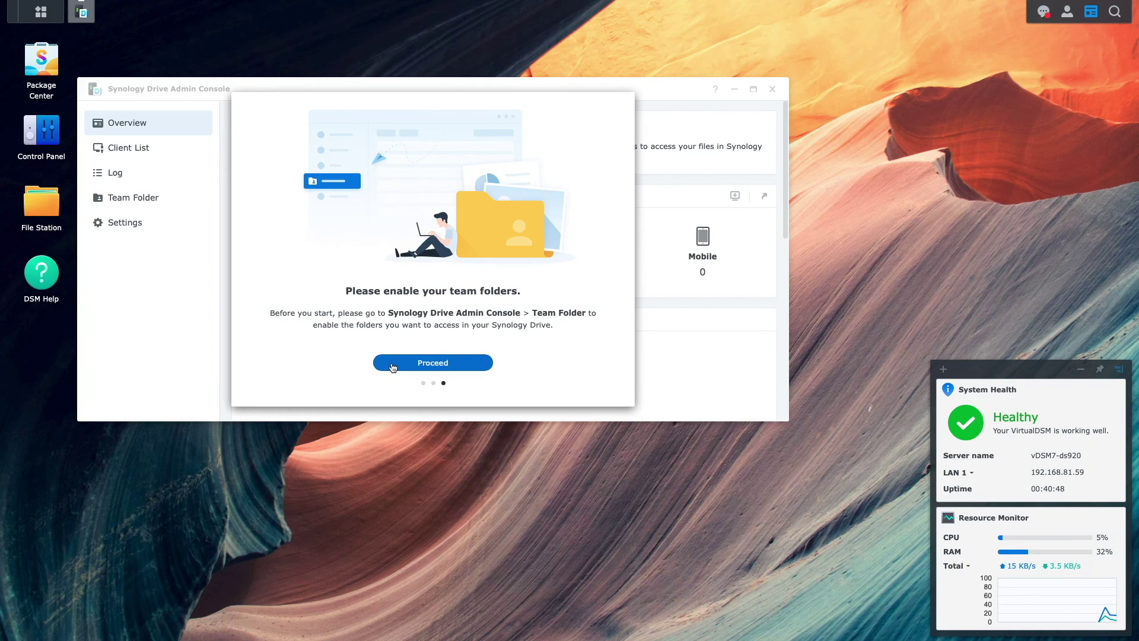
pyautogui.click(392, 367)
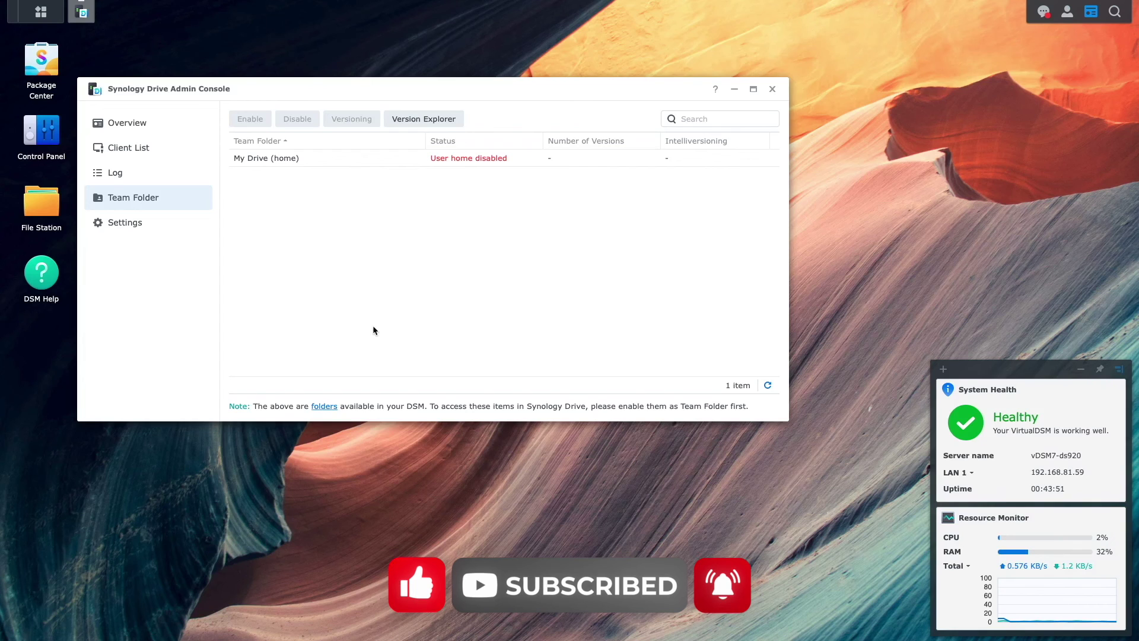
# - Enable the My Drive (home) team folder and accept the prompt to turn on user home service
pyautogui.click(284, 159)
pyautogui.click(251, 119)
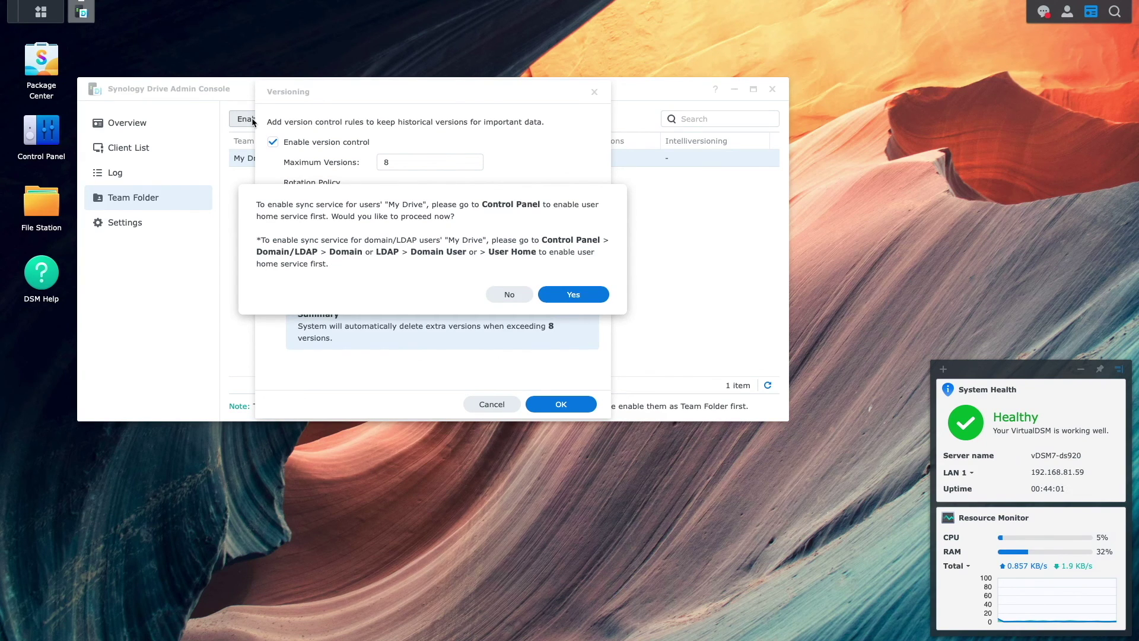
pyautogui.click(556, 293)
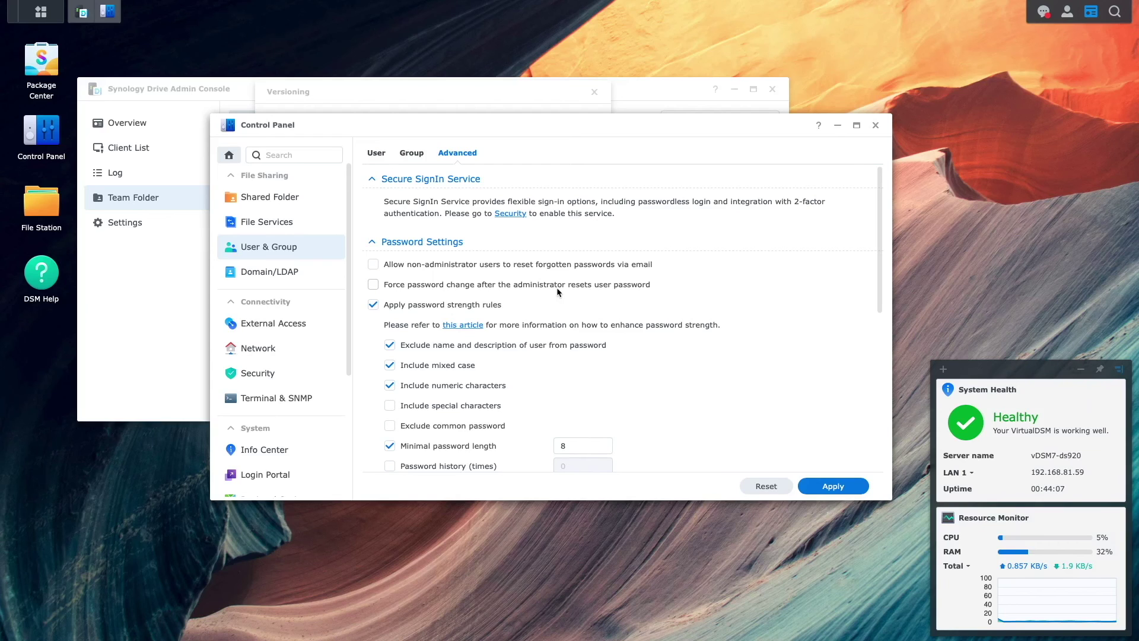
# - Tick Enable user home service in User & Group advanced settings, apply, and close Control Panel
pyautogui.moveTo(879, 299); pyautogui.dragTo(877, 455)
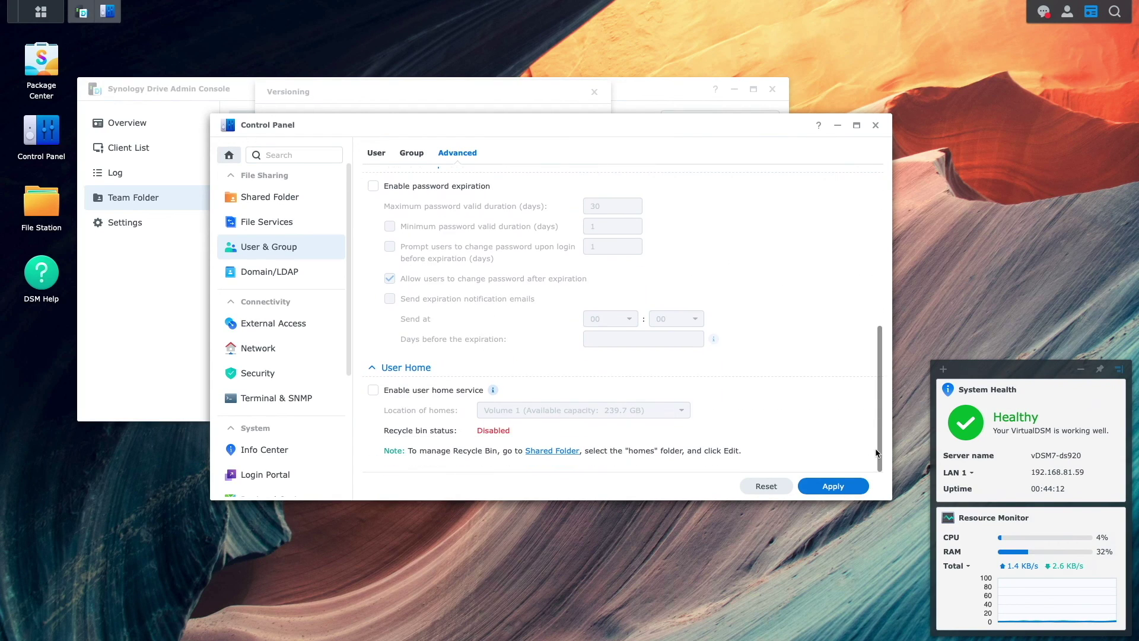
pyautogui.click(437, 391)
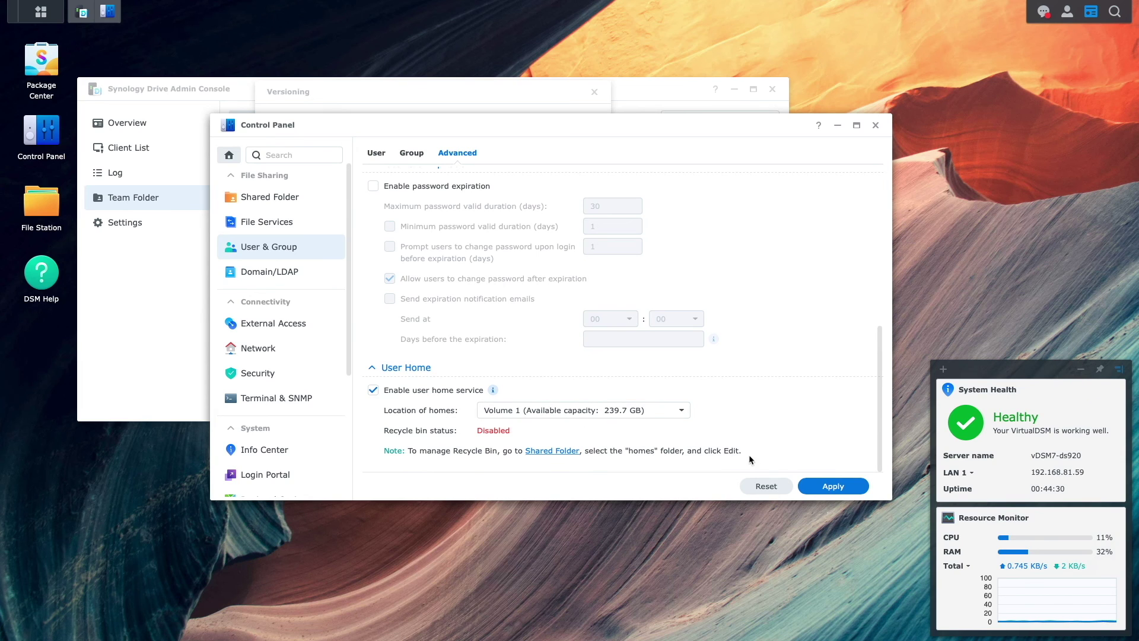
pyautogui.click(831, 487)
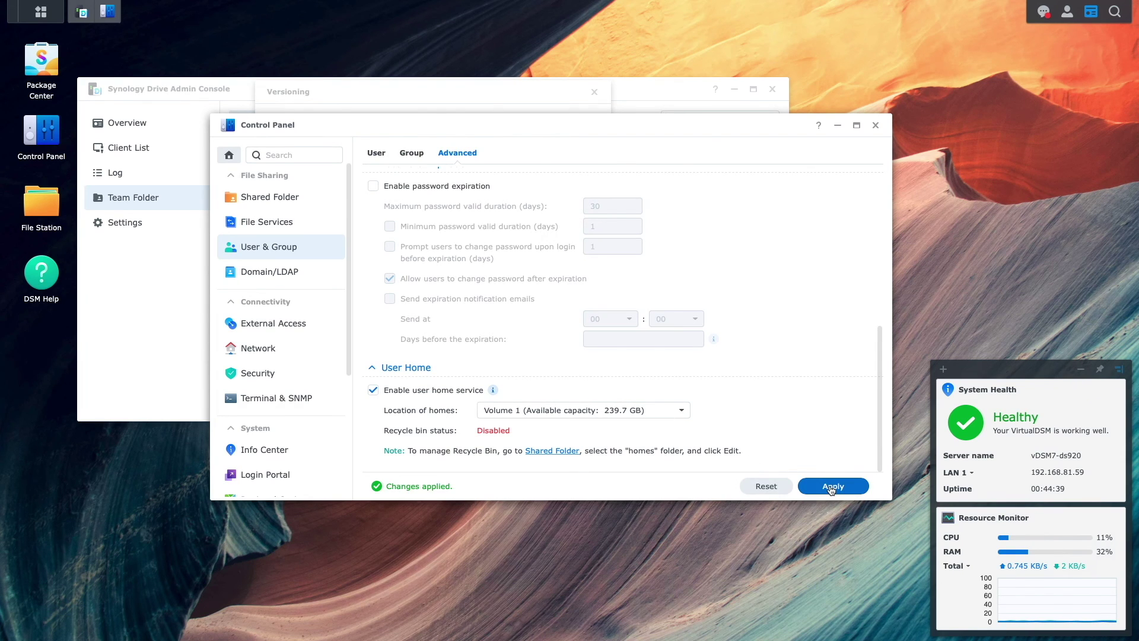
pyautogui.click(875, 127)
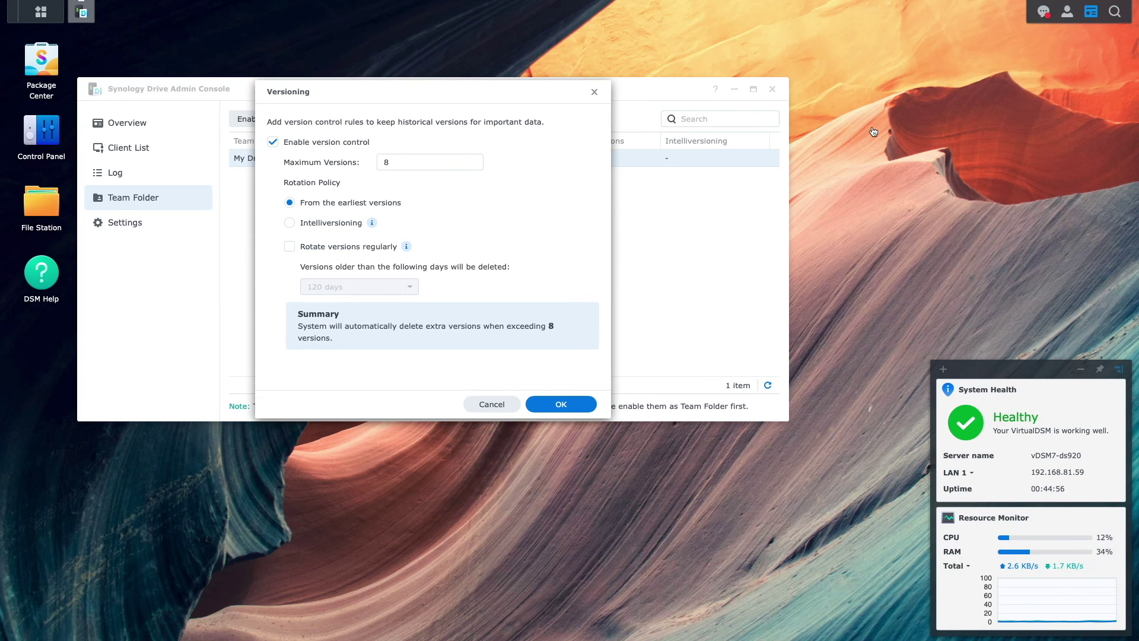
pyautogui.click(584, 406)
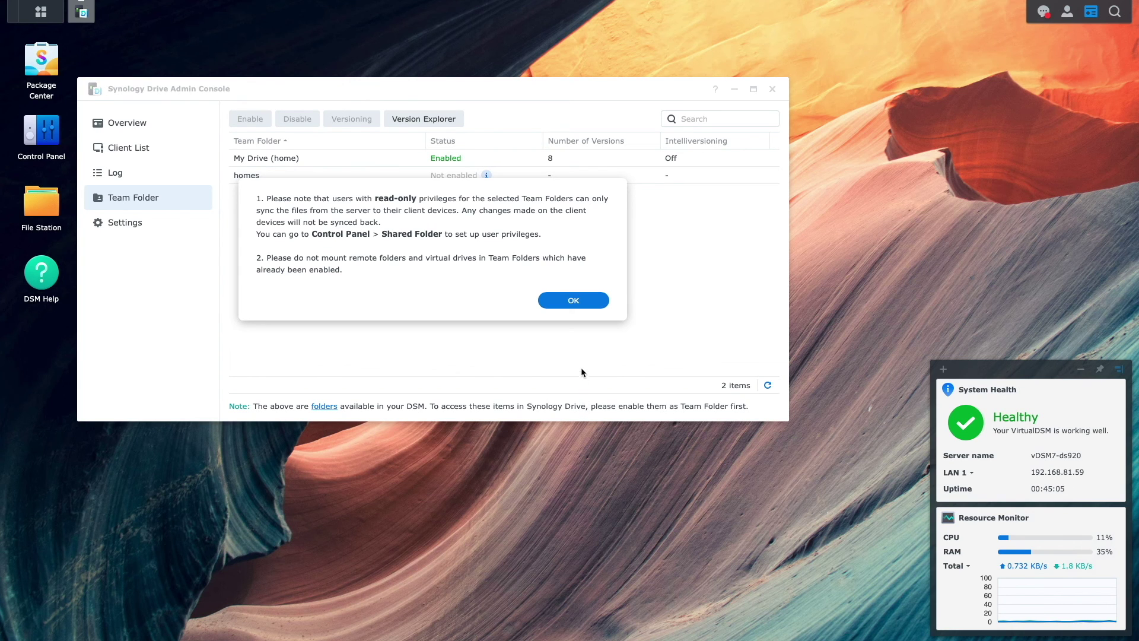
pyautogui.click(581, 302)
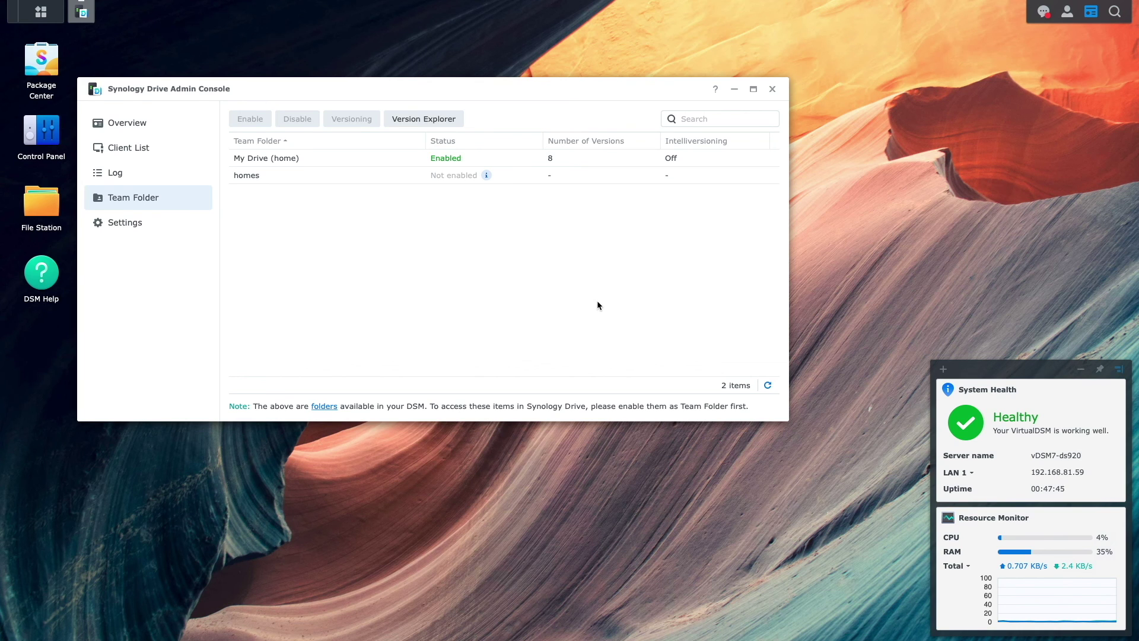
pyautogui.click(325, 406)
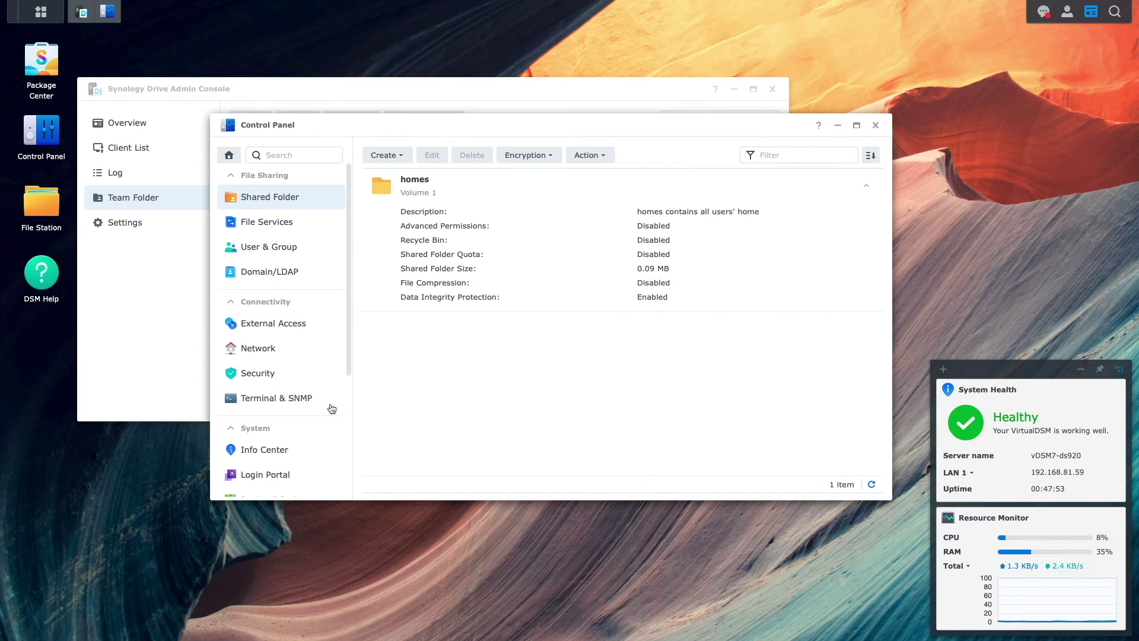
# - Start creating a new shared folder named 'Users Shared'
pyautogui.click(384, 155)
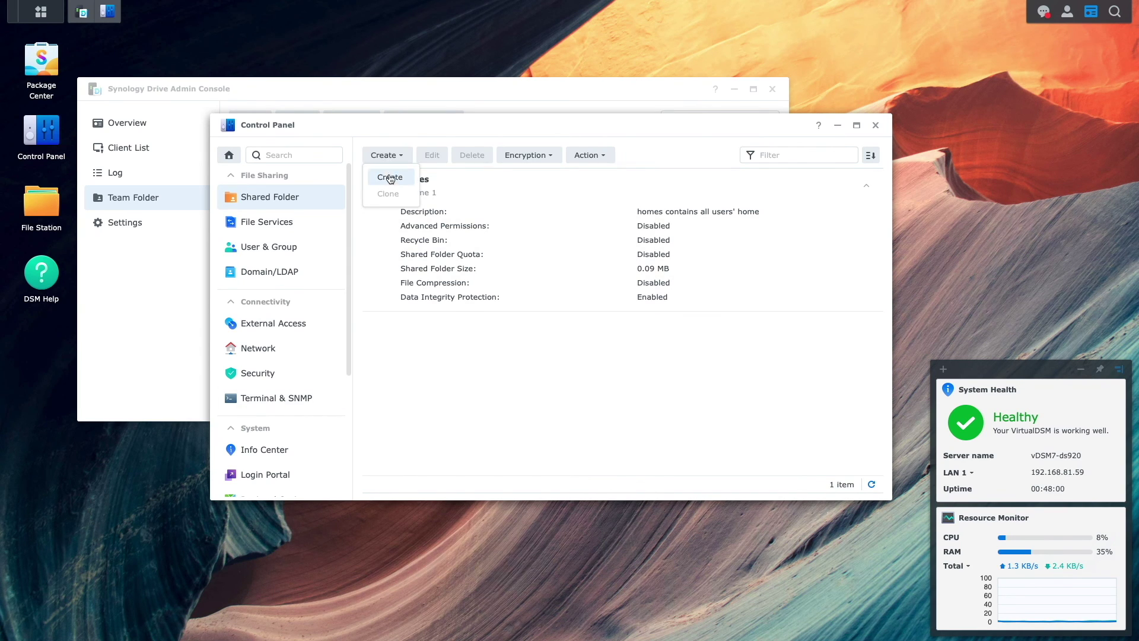
pyautogui.click(391, 178)
pyautogui.click(451, 211)
pyautogui.write('U')
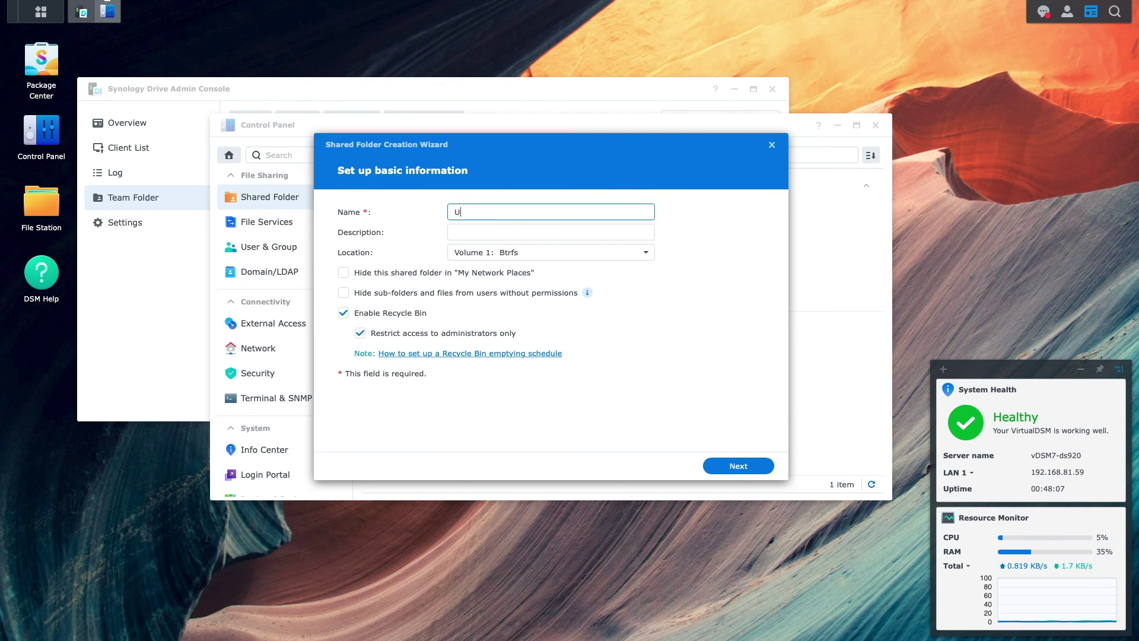
pyautogui.write('sers Shared')
# - Finish the shared folder wizard with defaults and grant the other local user Read/Write access
pyautogui.click(736, 465)
pyautogui.click(737, 466)
pyautogui.click(737, 466)
pyautogui.click(737, 465)
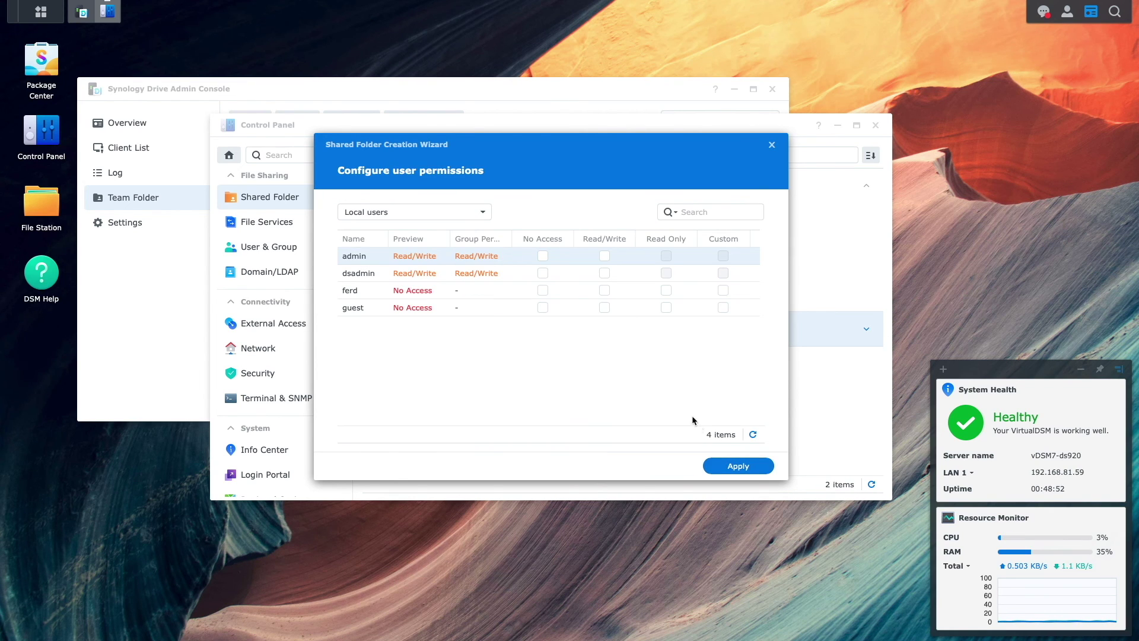
pyautogui.click(604, 290)
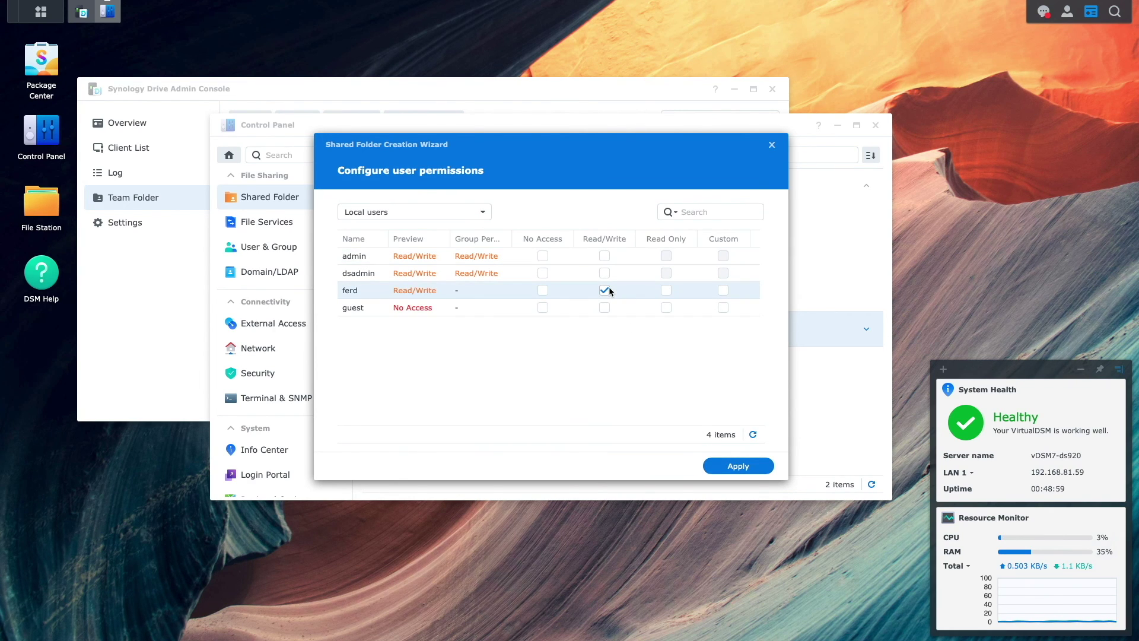
pyautogui.click(739, 465)
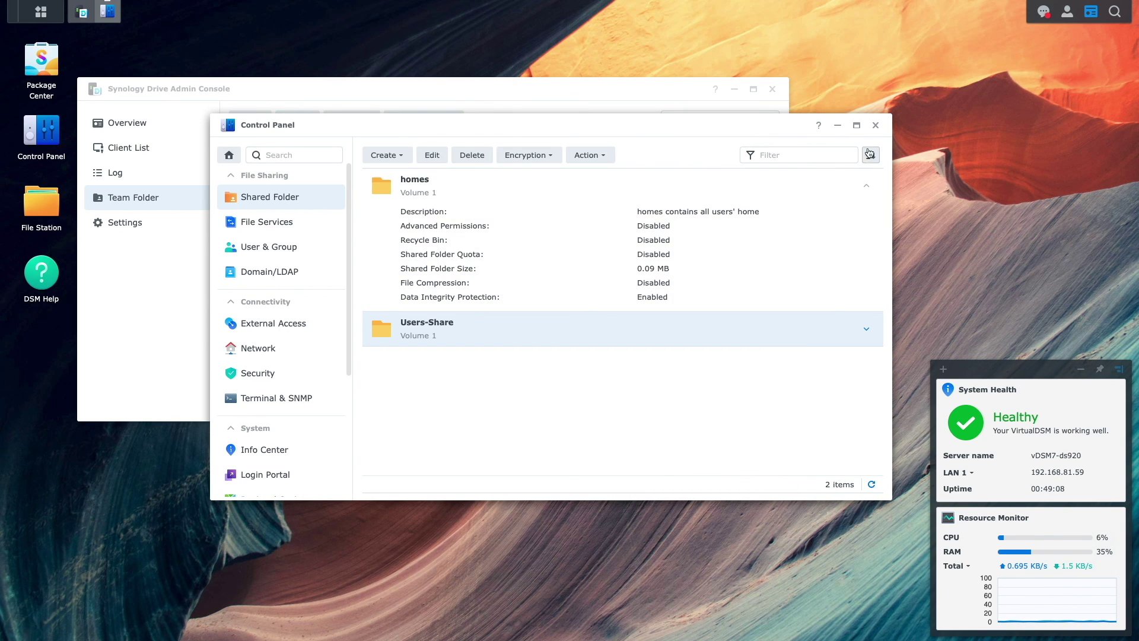
# - Close Control Panel and refresh Drive Admin Console's team folder list to show Users-Share
pyautogui.click(874, 125)
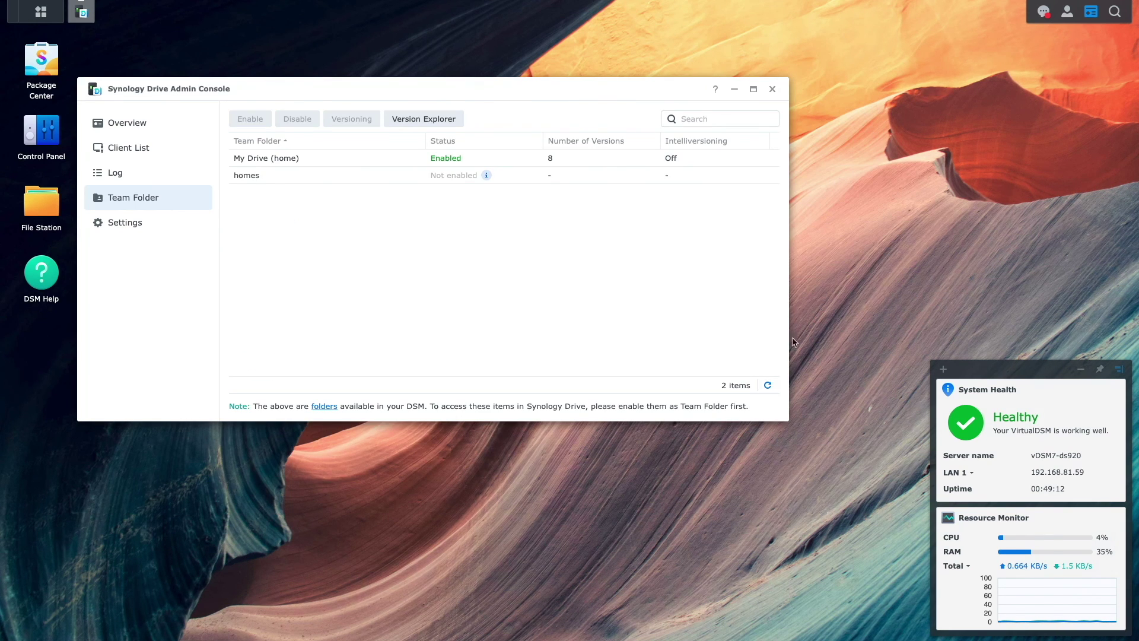
pyautogui.click(768, 385)
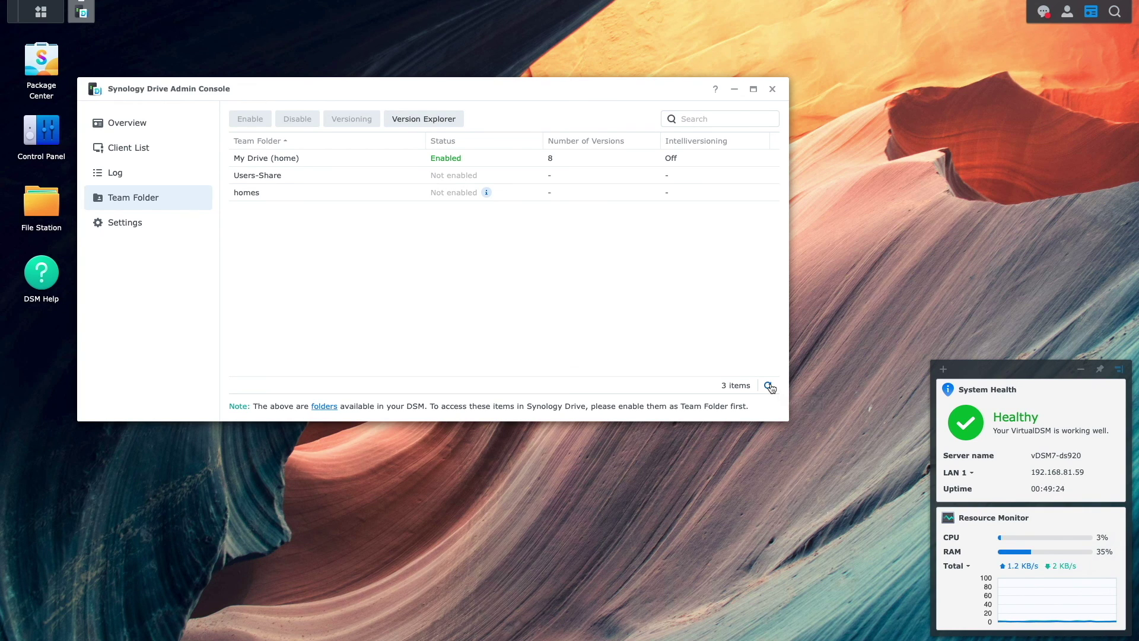
# - Enable Users-Share as a team folder keeping 8 versions, dismiss the notice, and close Drive Admin Console
pyautogui.click(408, 176)
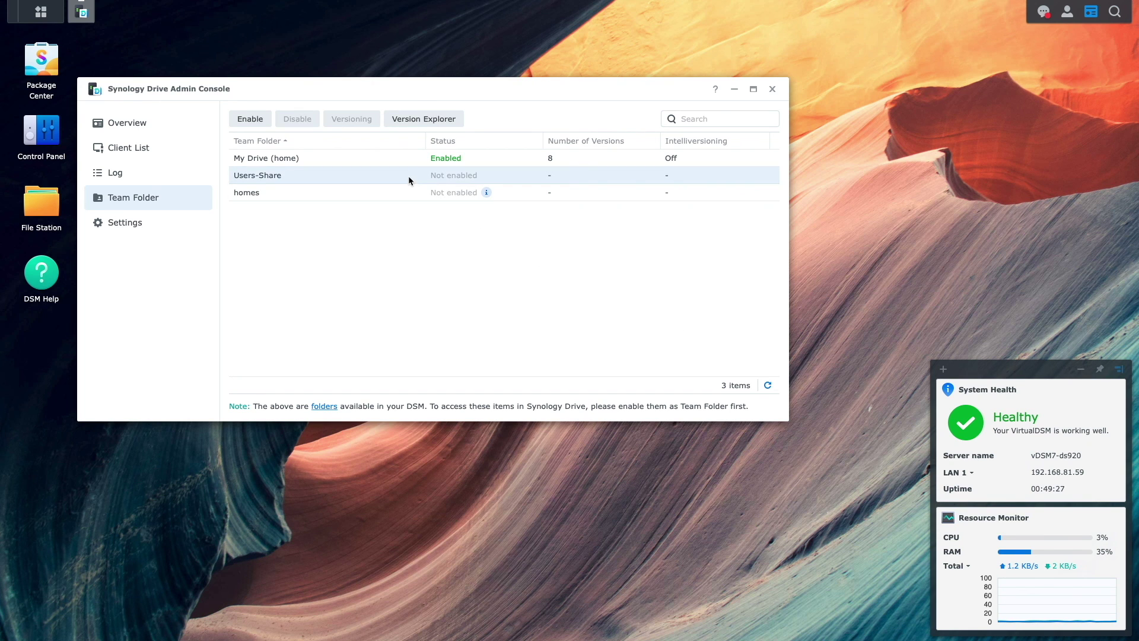
pyautogui.click(260, 118)
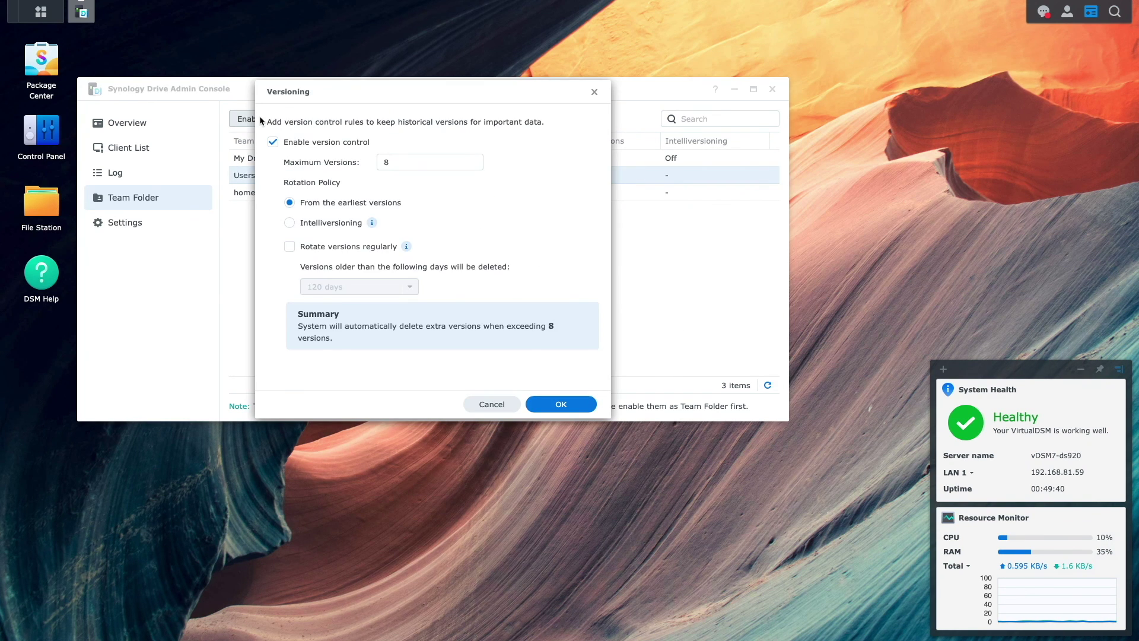
pyautogui.click(591, 404)
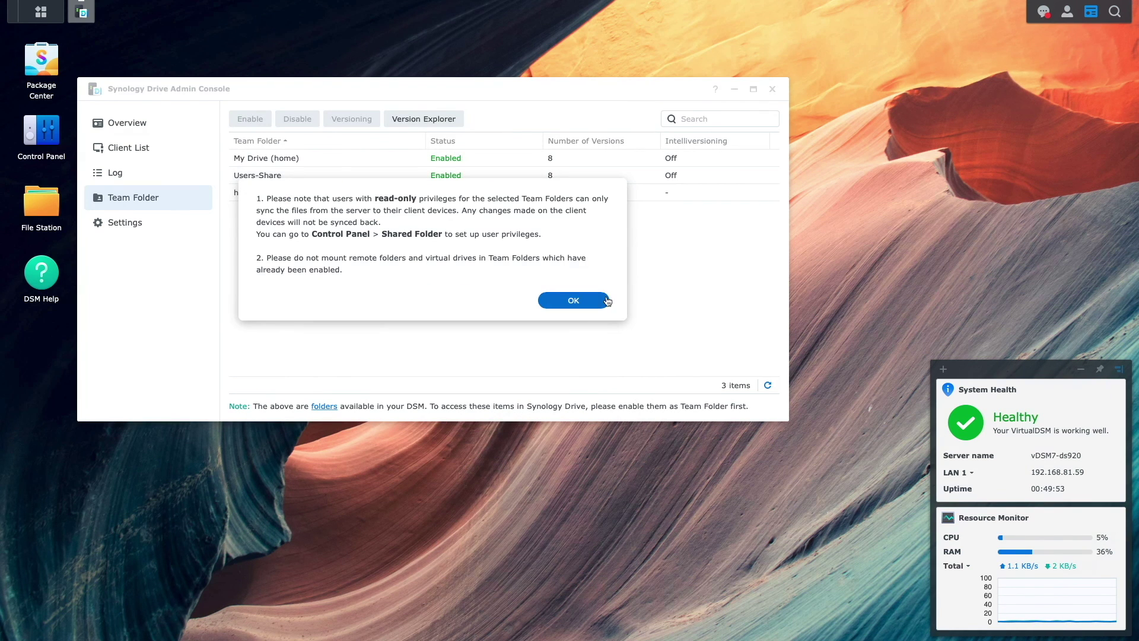
pyautogui.click(568, 299)
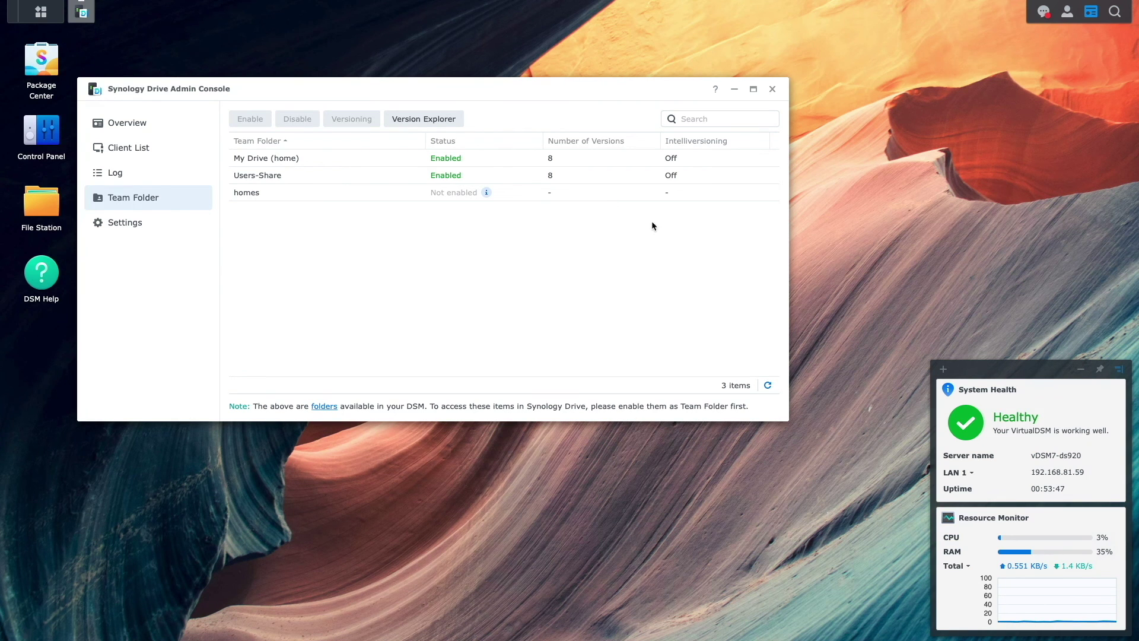
pyautogui.click(772, 90)
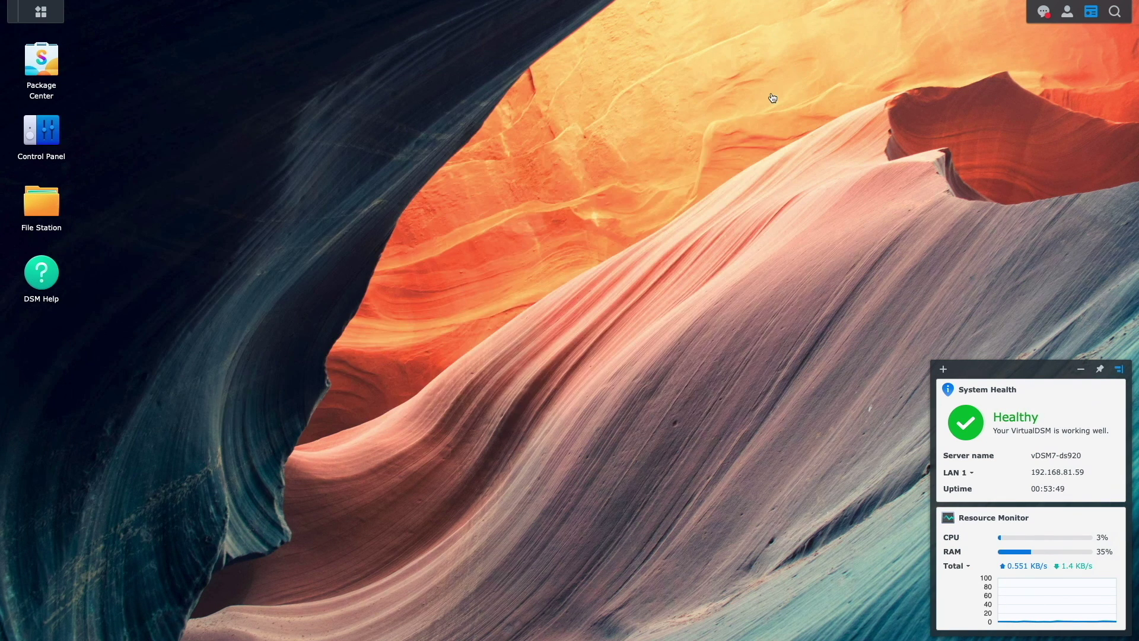
# - Add a new DDNS entry with Synology as provider under Control Panel's External Access
pyautogui.click(49, 142)
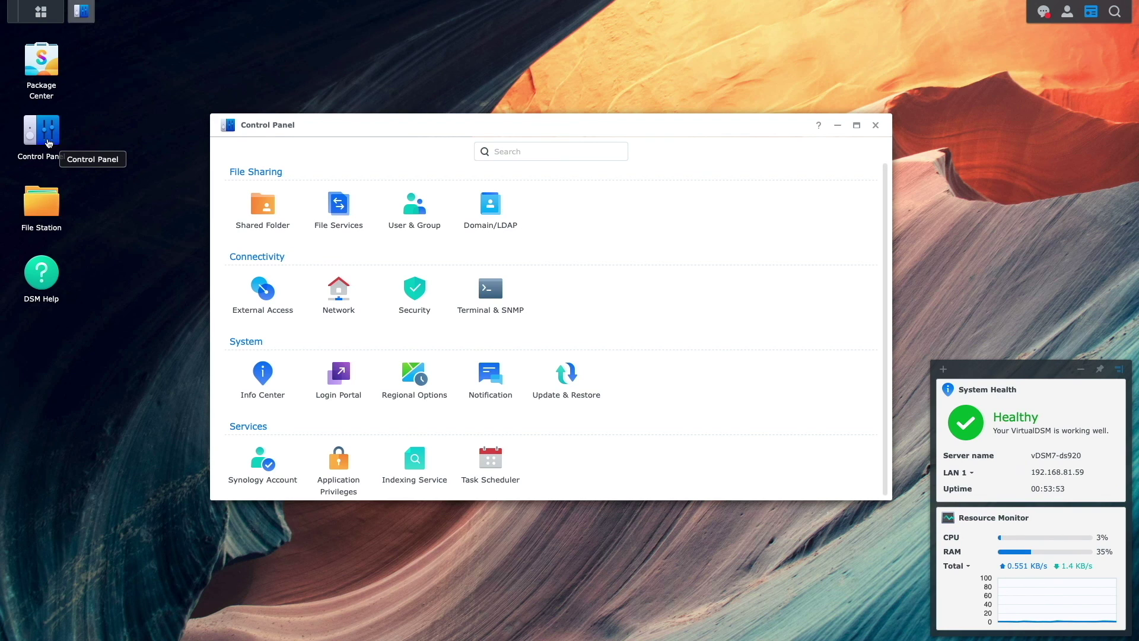
pyautogui.click(254, 294)
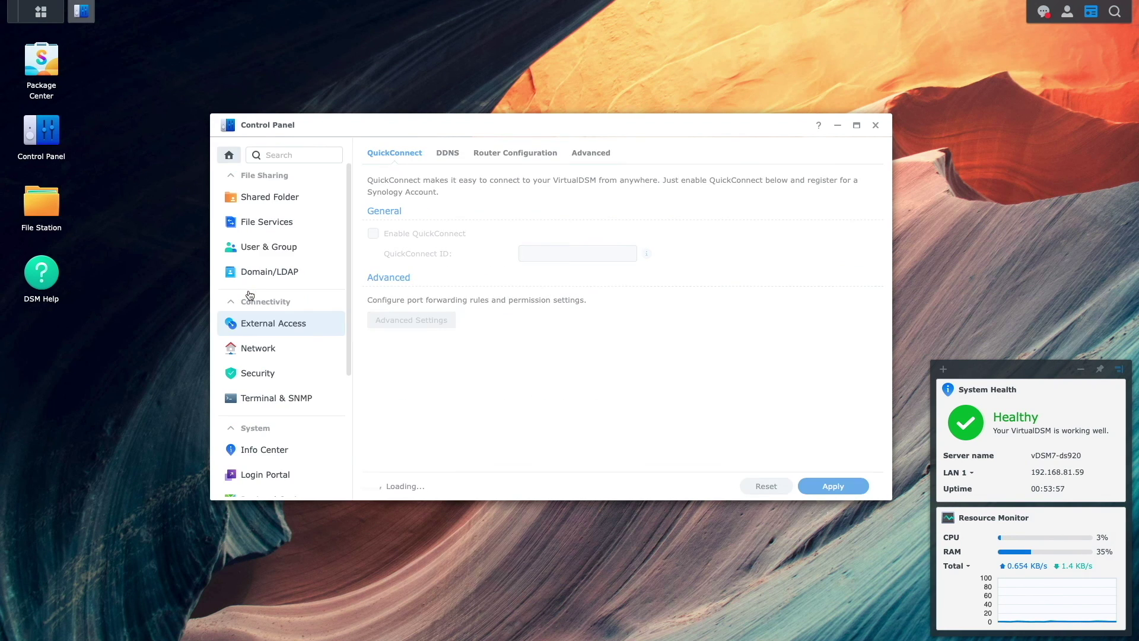
pyautogui.click(446, 155)
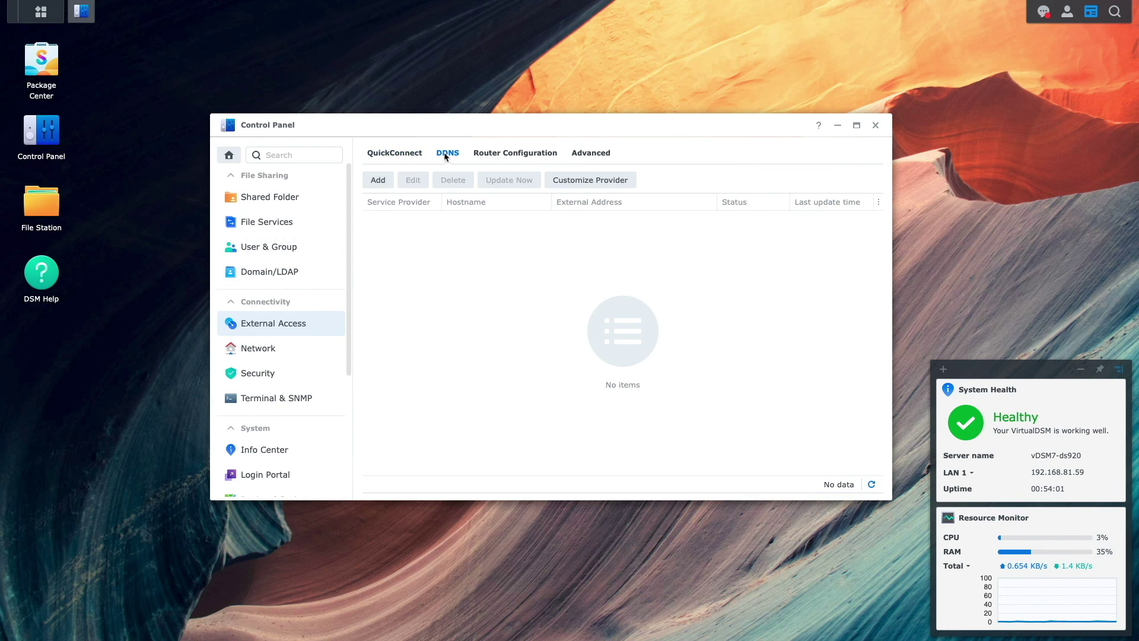
pyautogui.click(378, 180)
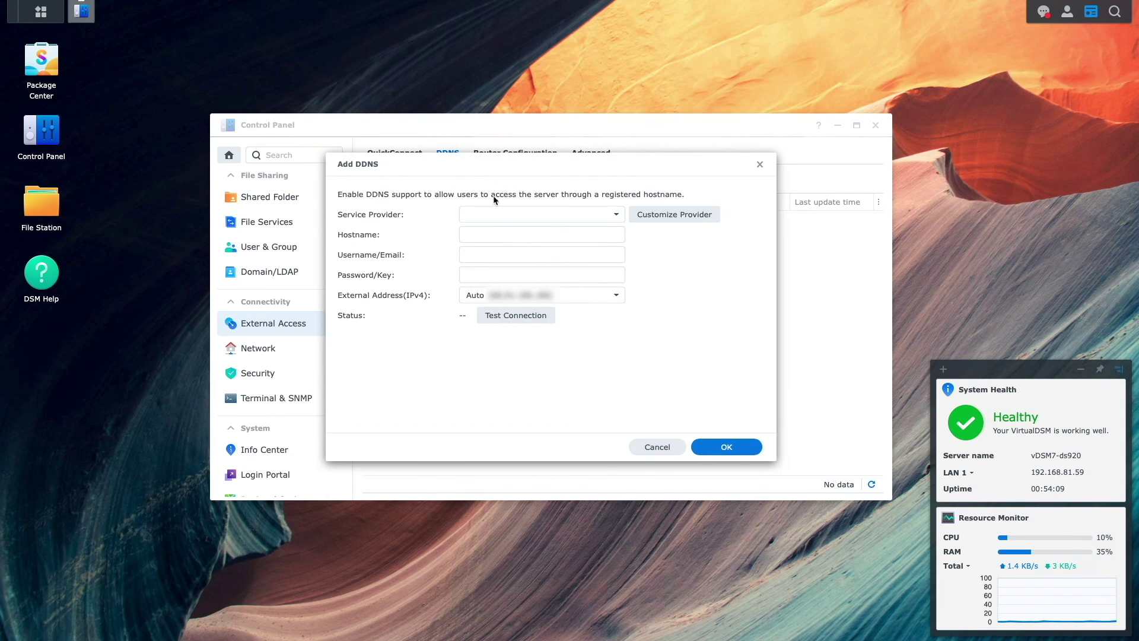
pyautogui.click(616, 214)
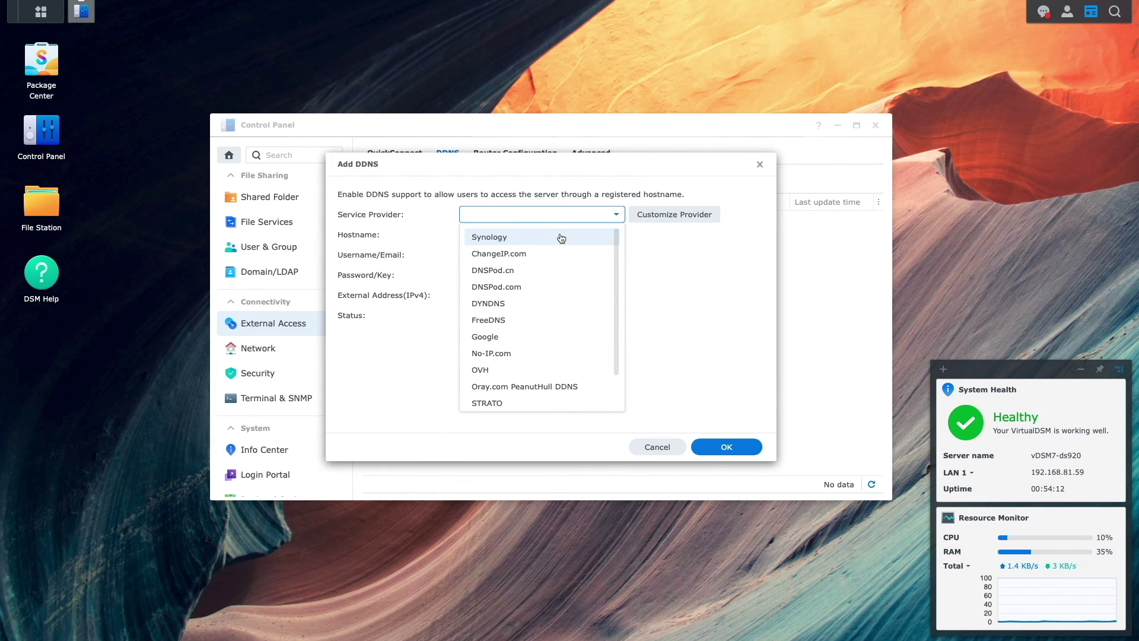
pyautogui.click(561, 236)
# - Set hostname drive-ddns-pf, sign in, test the connection, and save it with Let's Encrypt as default certificate
pyautogui.click(504, 234)
pyautogui.write('drive')
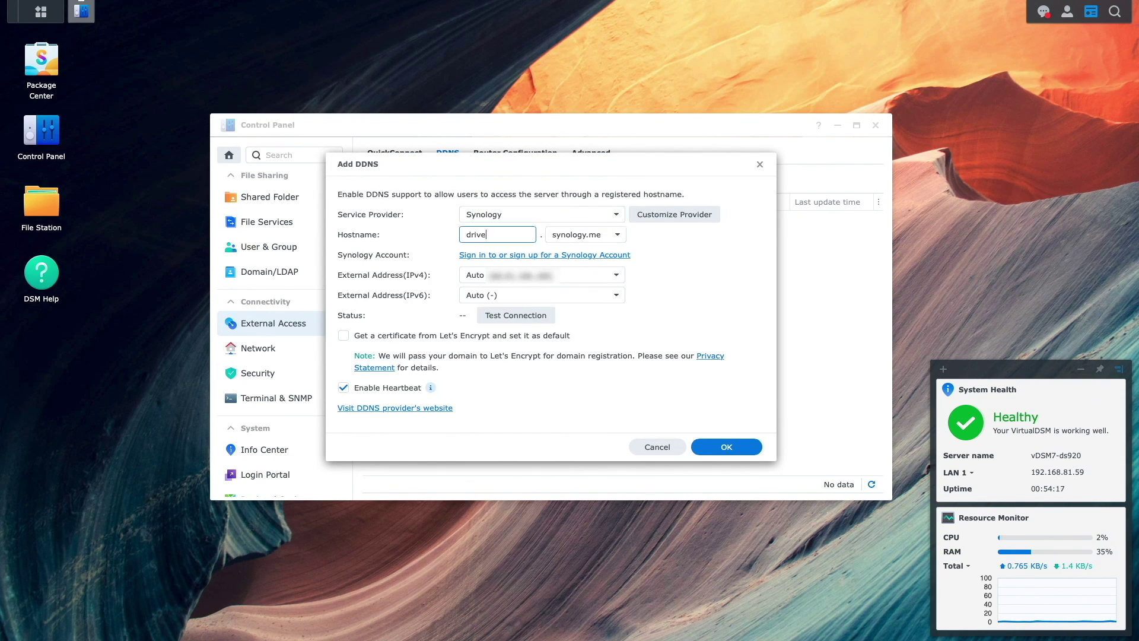
pyautogui.write('-ddns-pf')
pyautogui.click(544, 257)
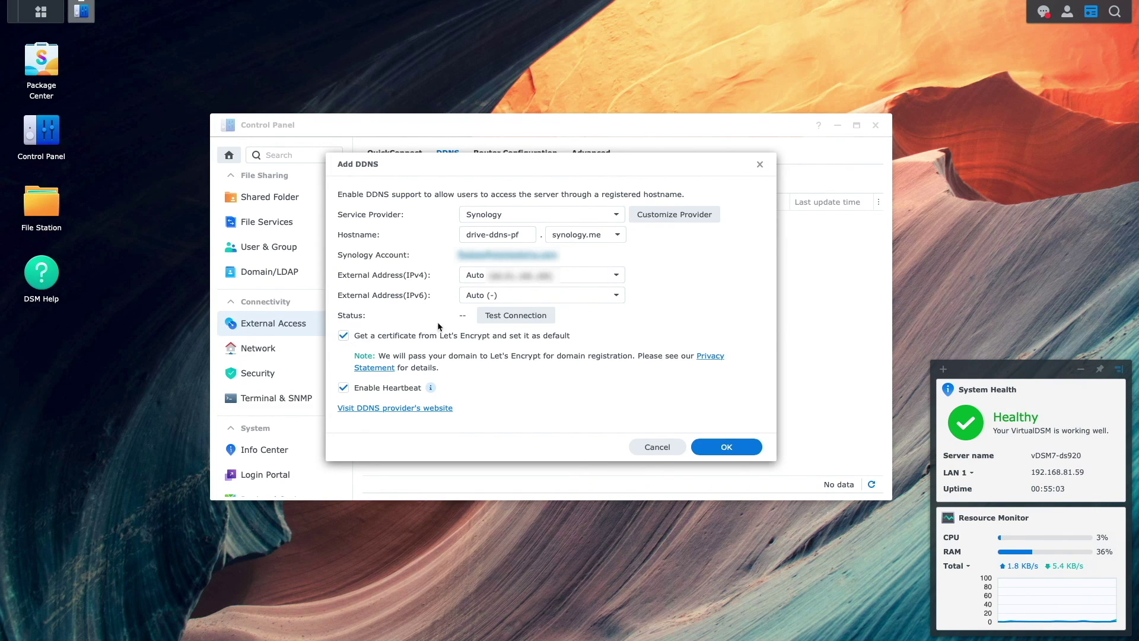
pyautogui.click(479, 316)
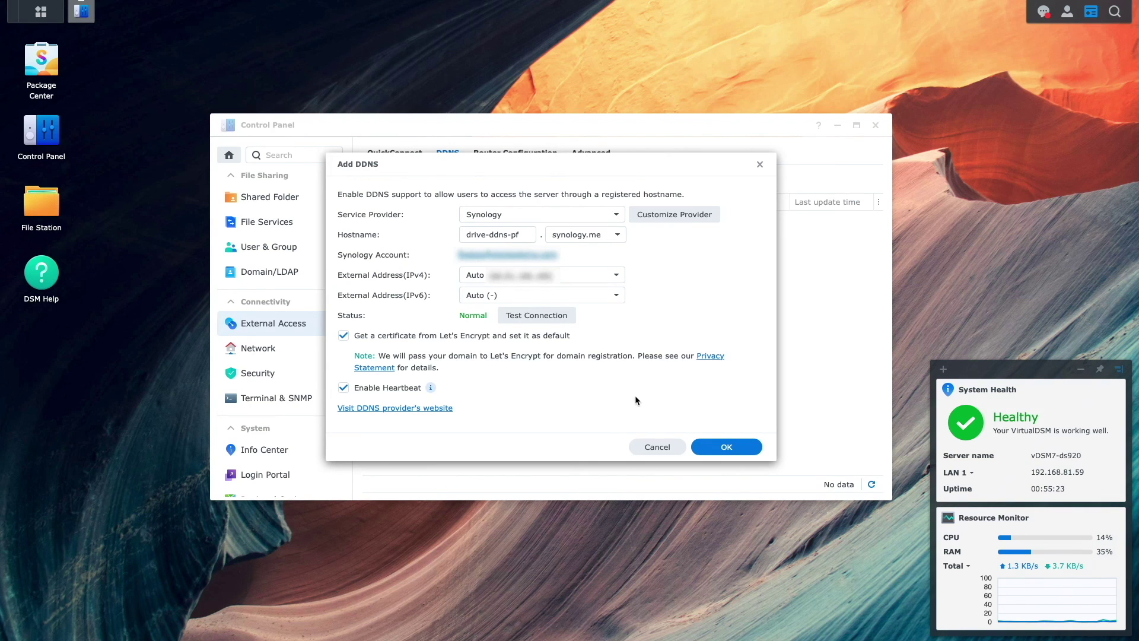
pyautogui.click(707, 445)
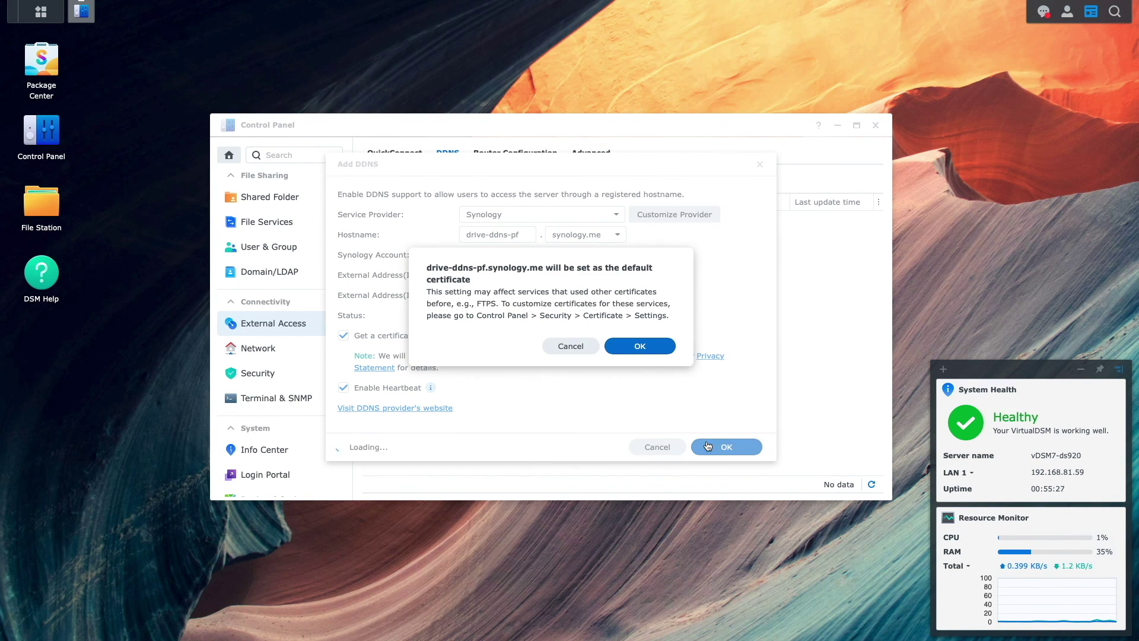
pyautogui.click(617, 350)
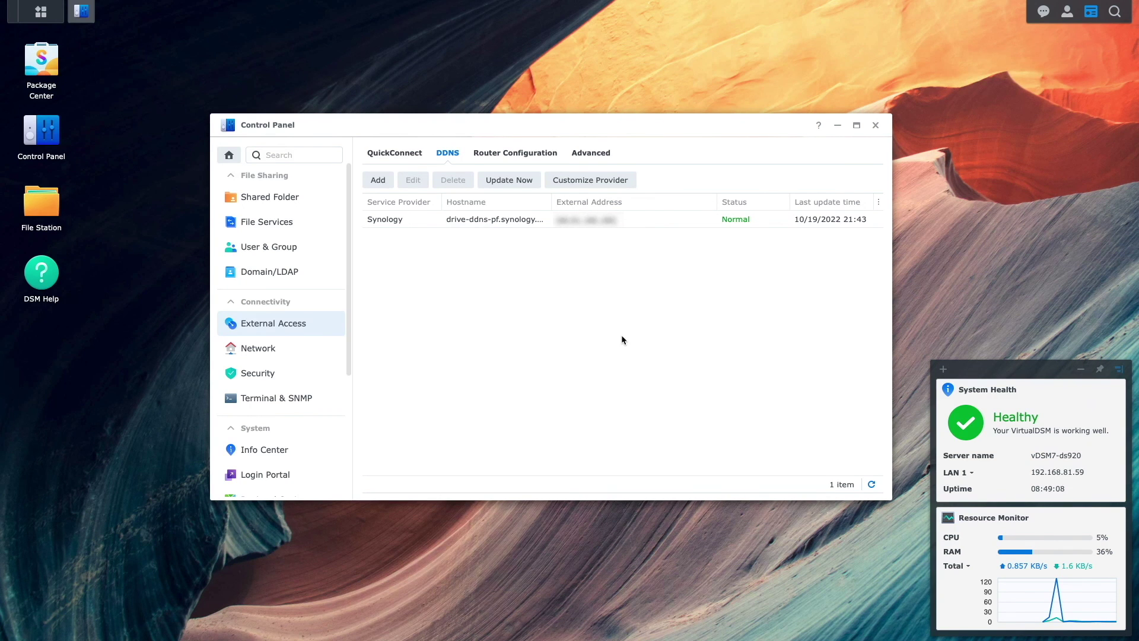
# - Set Synology Drive's login portal alias to 'drive', then save DSM's login portal settings
pyautogui.click(266, 474)
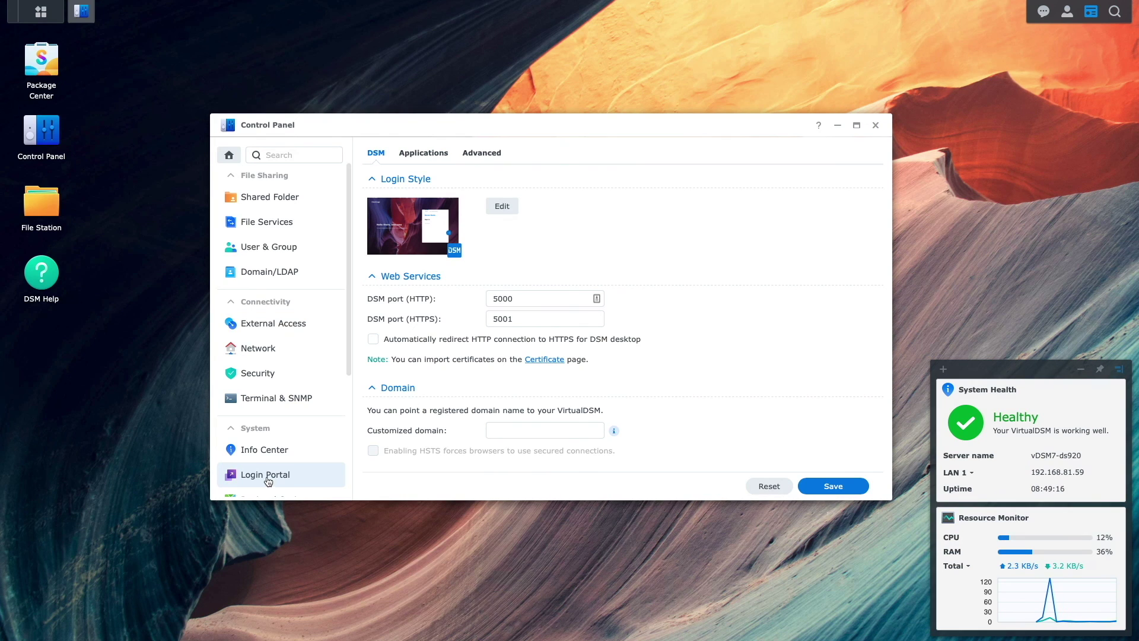
pyautogui.click(423, 153)
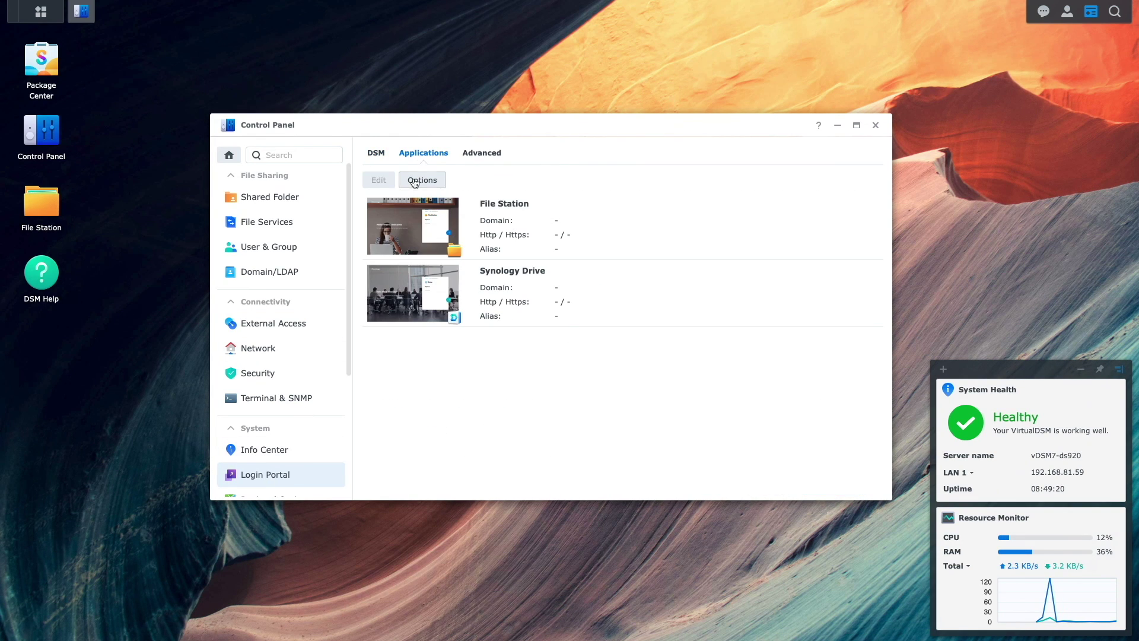
pyautogui.click(417, 284)
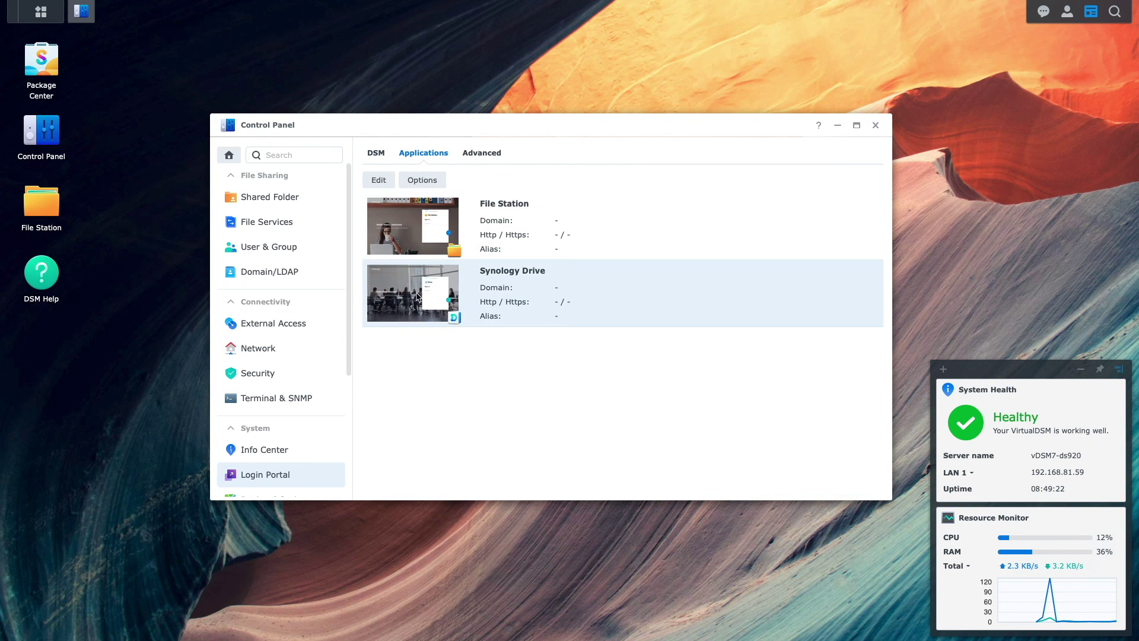
pyautogui.click(386, 182)
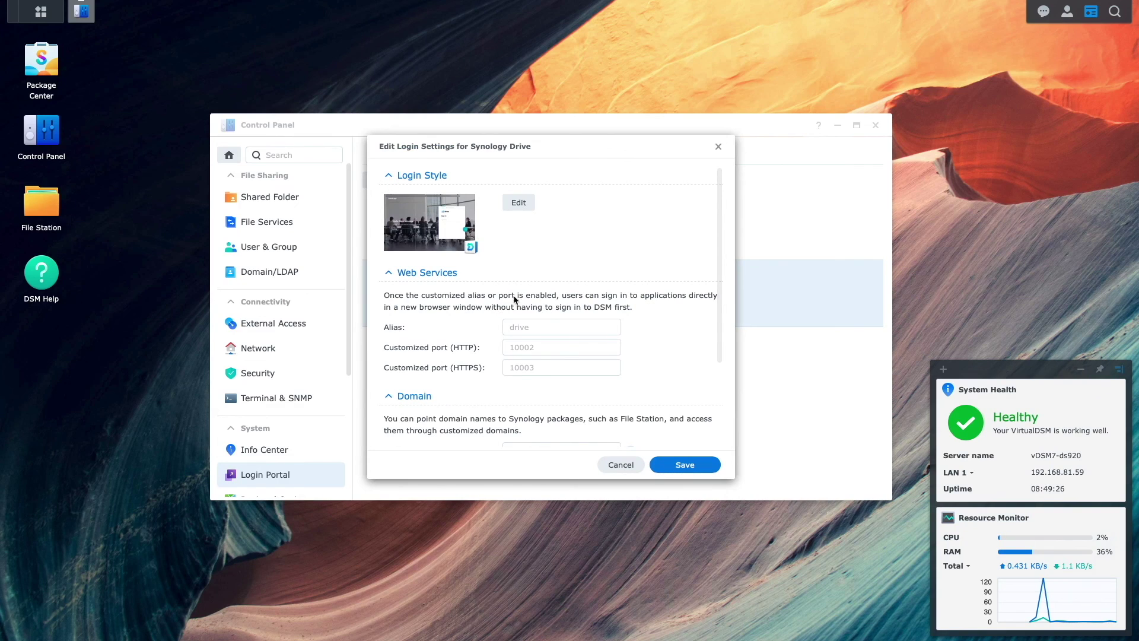
pyautogui.click(528, 325)
pyautogui.write('drive')
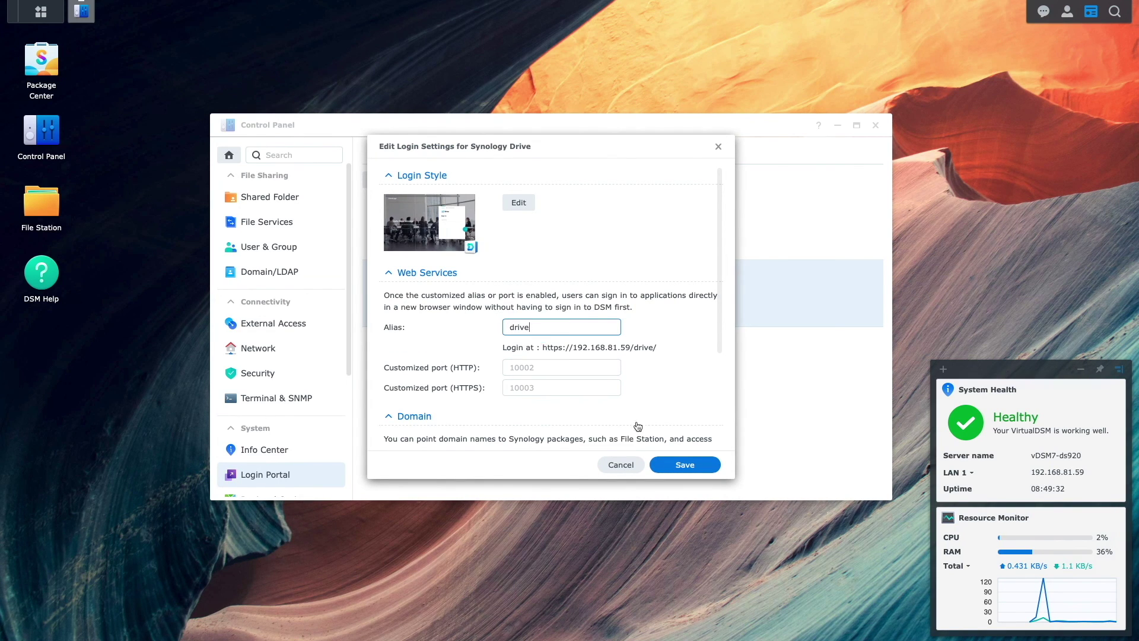
pyautogui.click(669, 464)
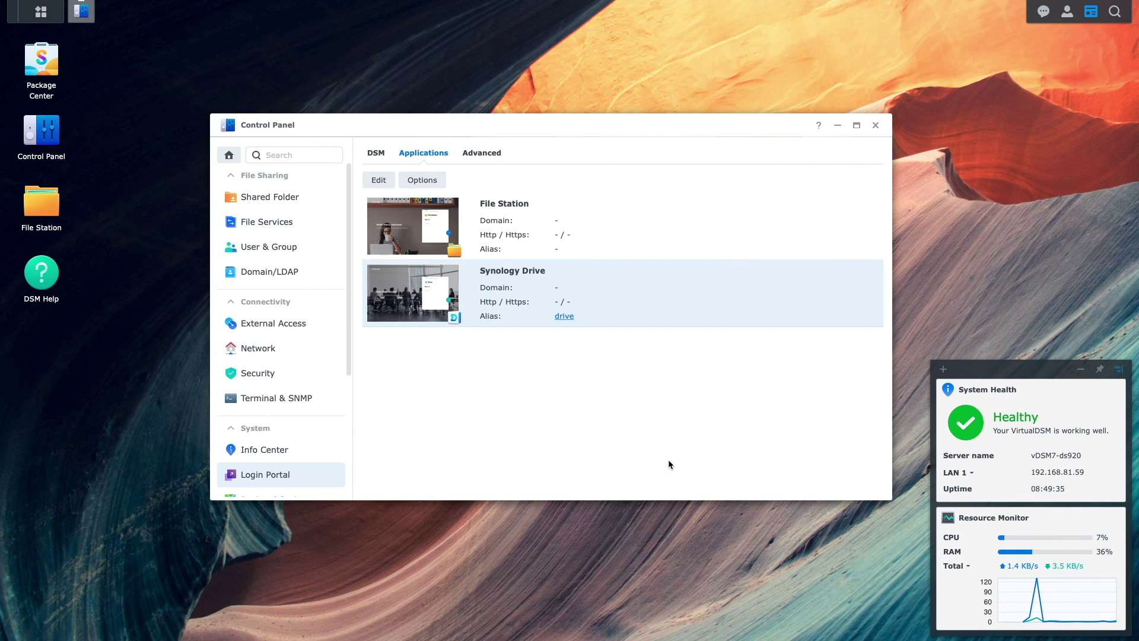
pyautogui.click(366, 154)
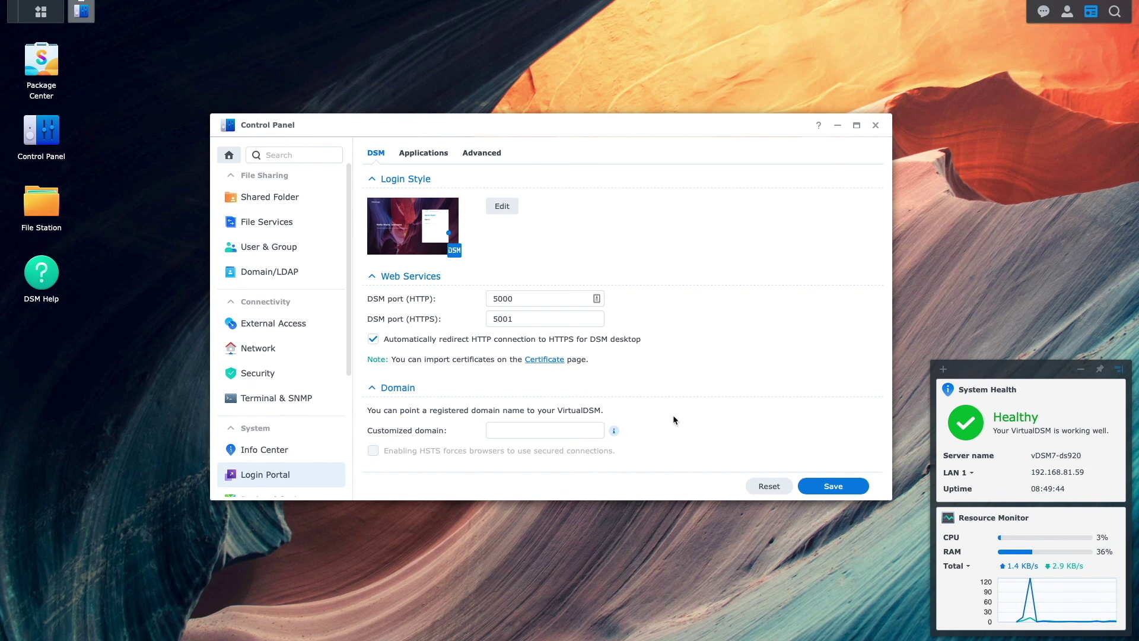
pyautogui.click(828, 490)
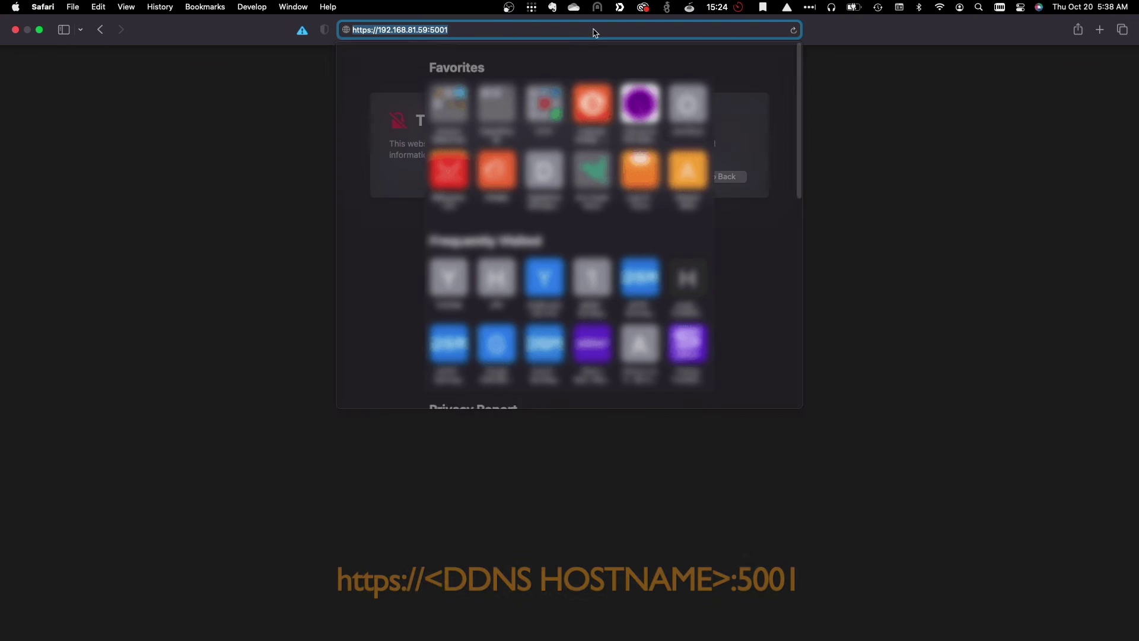
# - Load the DSM desktop in Safari via drive-ddns-pf.synology.me on port 5001 instead of the IP
pyautogui.press('BackSpace')
pyautogui.write('drive-ddns-pf.synology.me')
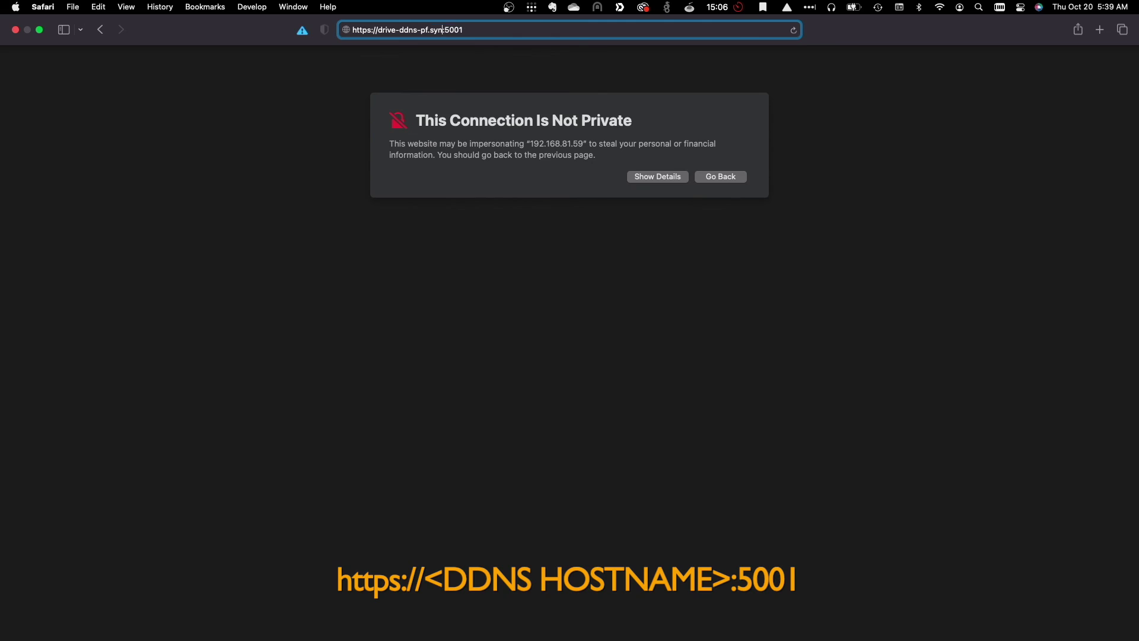
pyautogui.press('Return')
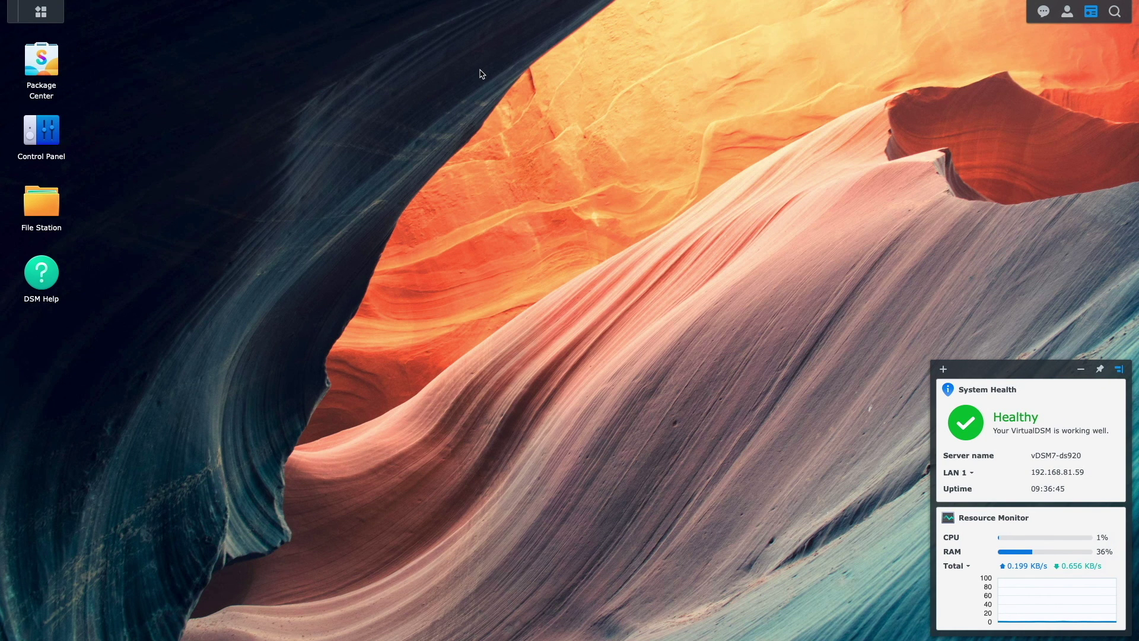
# - Sign the admin out of DSM and open the DDNS address ending in /drive
pyautogui.click(1067, 11)
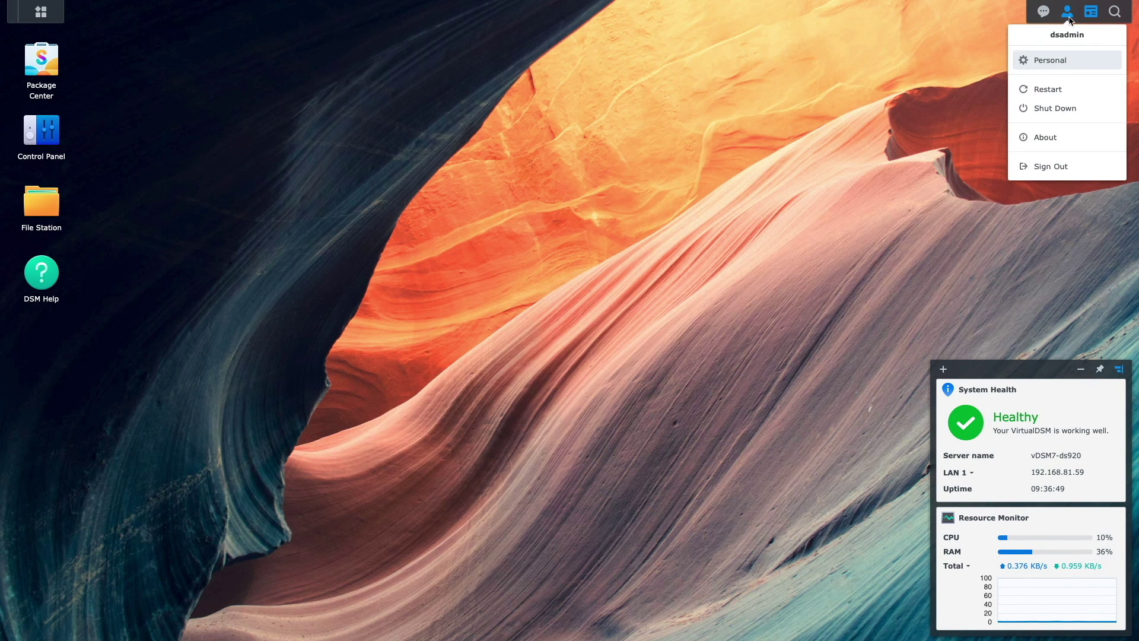
pyautogui.click(1063, 166)
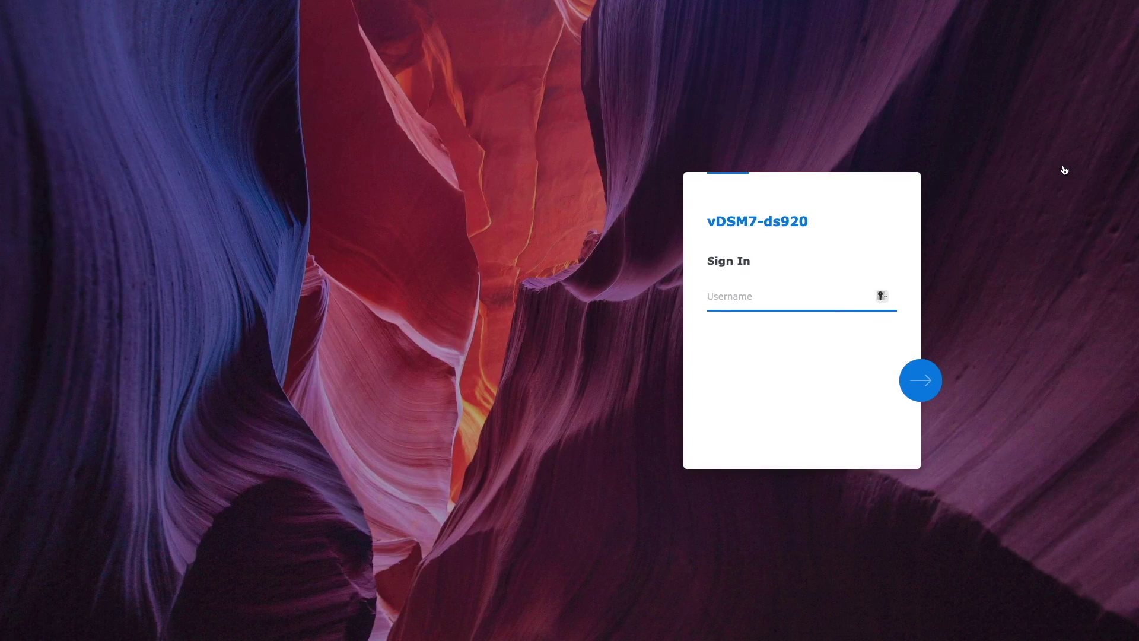
pyautogui.click(633, 30)
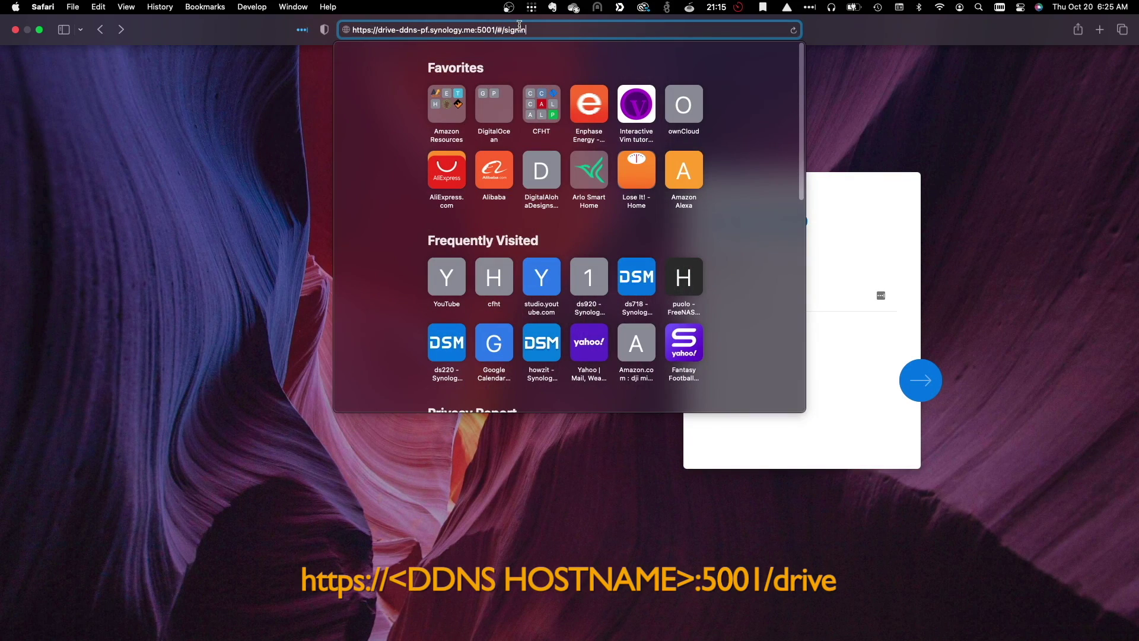
pyautogui.press('BackSpace')
pyautogui.press('BackSpace')
pyautogui.press('BackSpace')
pyautogui.press('BackSpace')
pyautogui.press('BackSpace')
pyautogui.press('BackSpace')
pyautogui.press('BackSpace')
pyautogui.press('BackSpace')
pyautogui.write('drive')
pyautogui.press('Return')
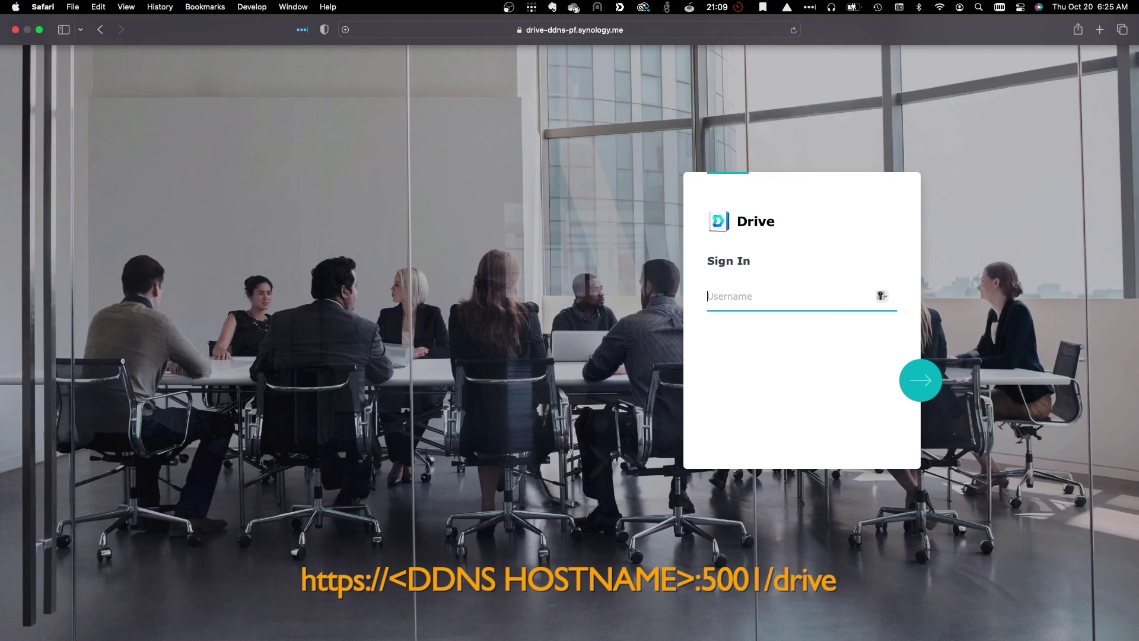
# - Sign in to Synology Drive with the standard user's username and password
pyautogui.write('ferd')
pyautogui.press('Return')
pyautogui.write('••••')
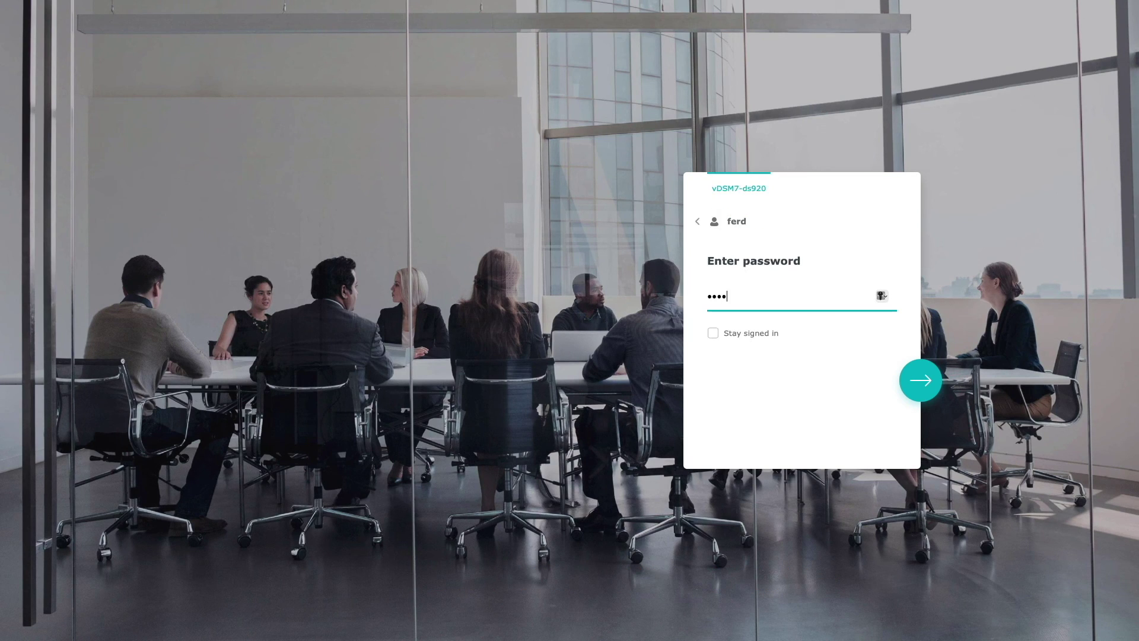
pyautogui.write('••••••')
pyautogui.press('Return')
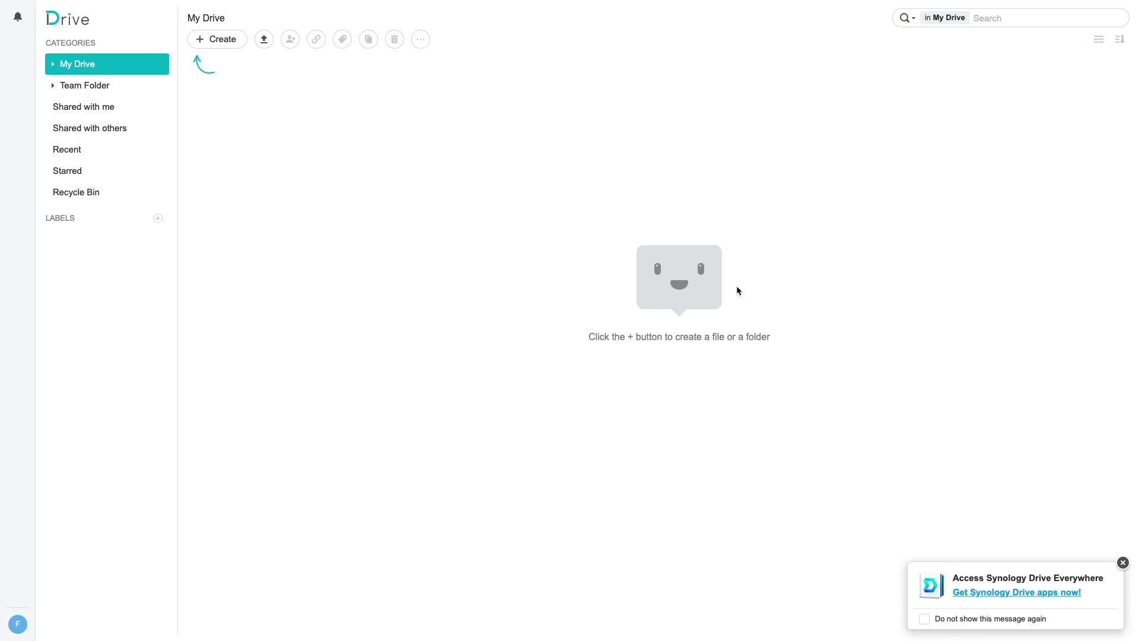
# - Upload my-drive-file1.txt and my-drive-file2.txt to My Drive, then drop two files into Users-Share
pyautogui.click(64, 86)
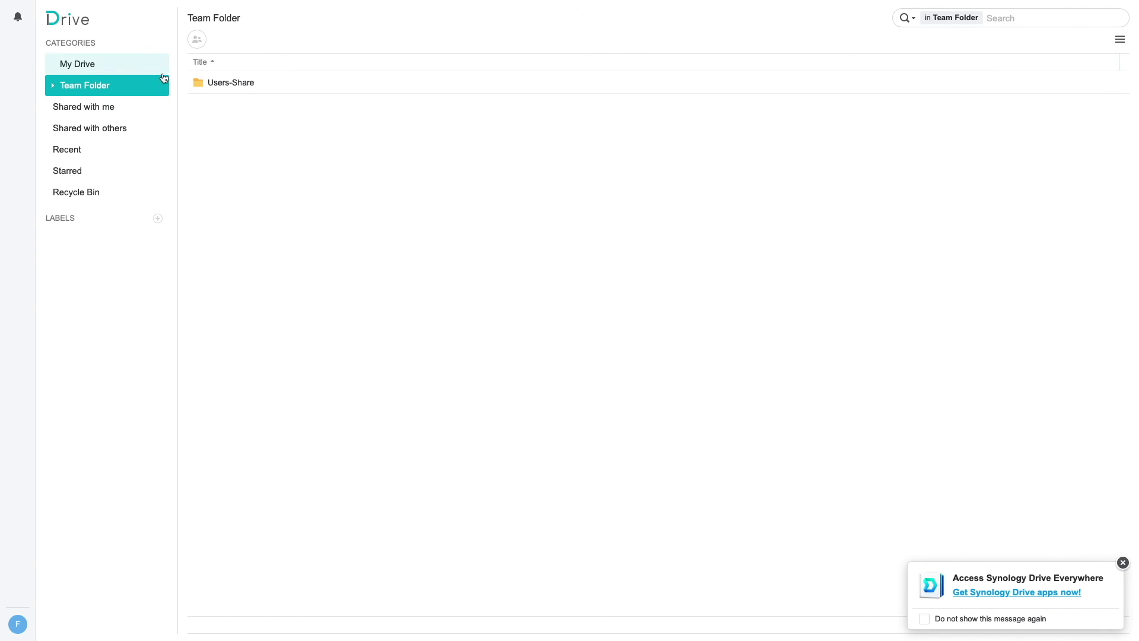
pyautogui.doubleClick(196, 81)
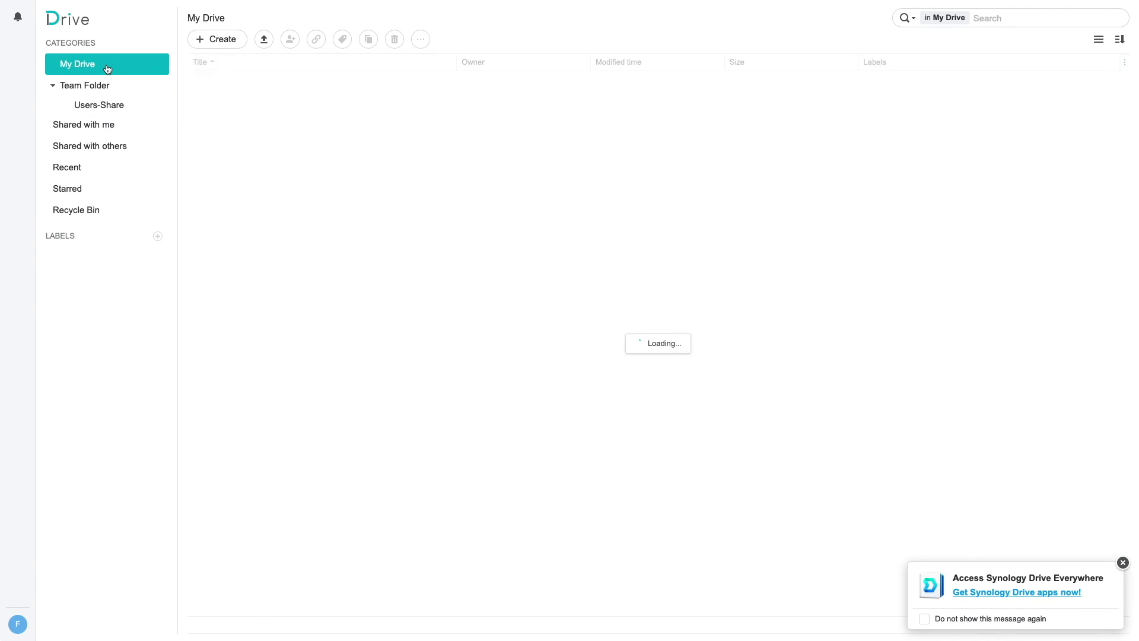
pyautogui.moveTo(941, 295); pyautogui.dragTo(338, 161)
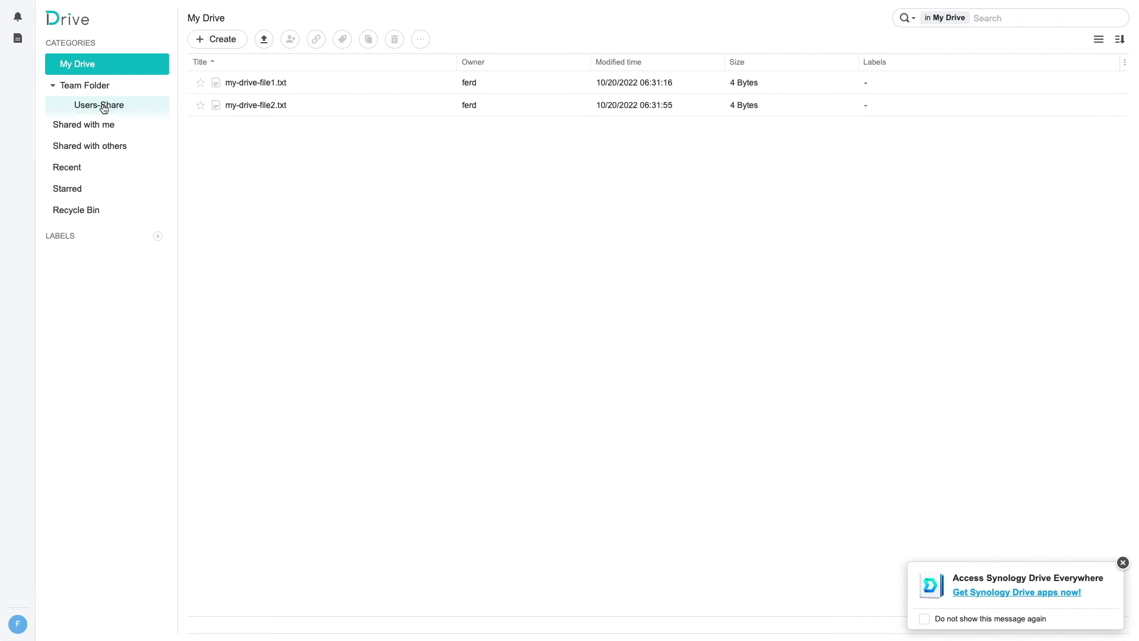
pyautogui.click(103, 108)
pyautogui.moveTo(874, 325); pyautogui.dragTo(258, 102)
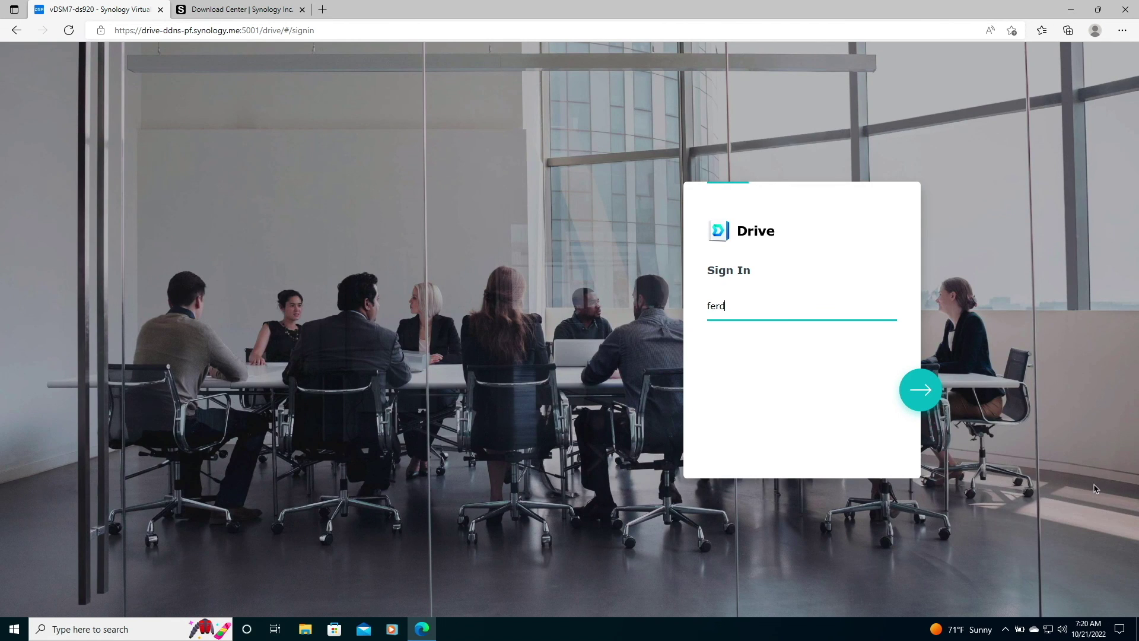
# - Sign in to Synology Drive in Edge as the standard user and bring up 'Get Synology Drive apps now!'
pyautogui.click(1077, 488)
pyautogui.click(919, 389)
pyautogui.write('••••••••••')
pyautogui.click(918, 386)
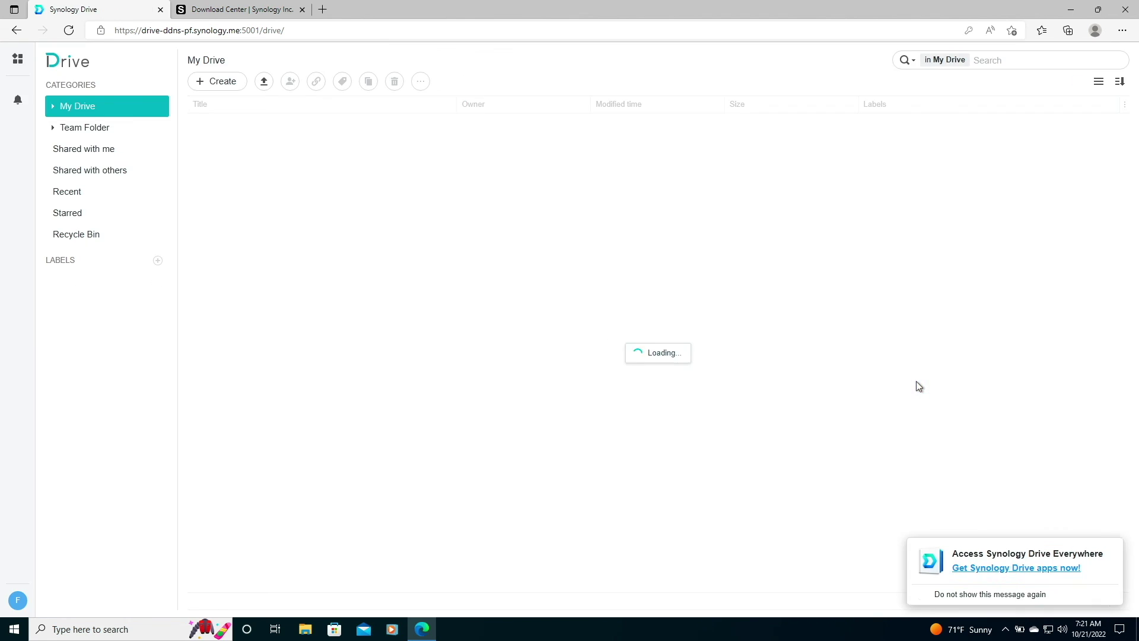
pyautogui.click(1021, 569)
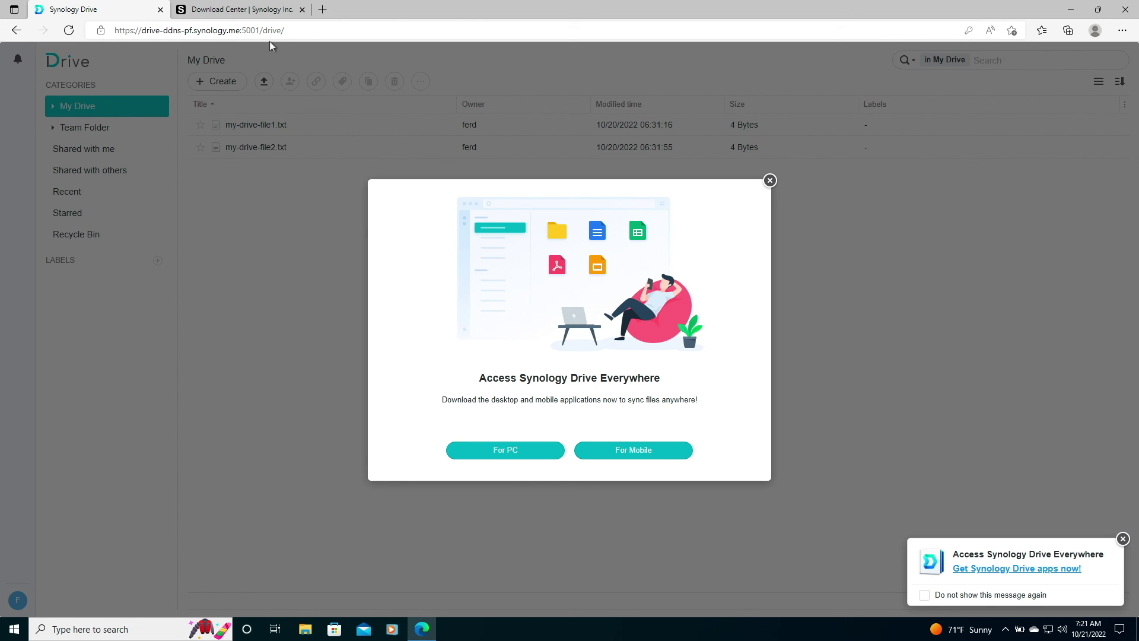
# - In Synology Download Center, select NAS as the product type and DS920+ as the model
pyautogui.click(267, 15)
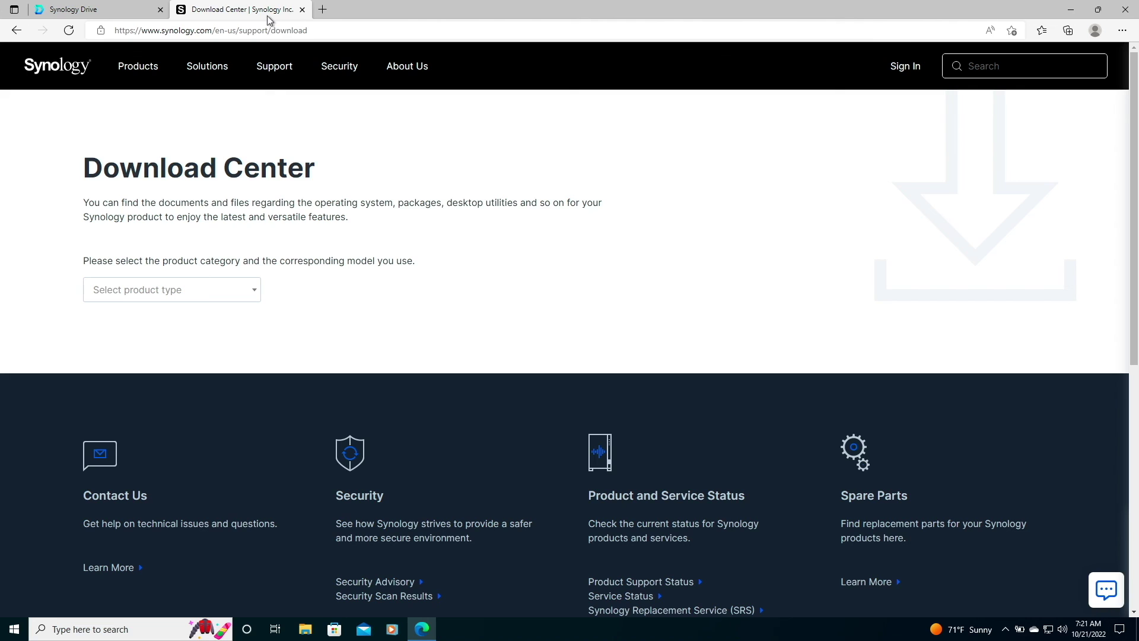
pyautogui.click(256, 292)
pyautogui.click(227, 313)
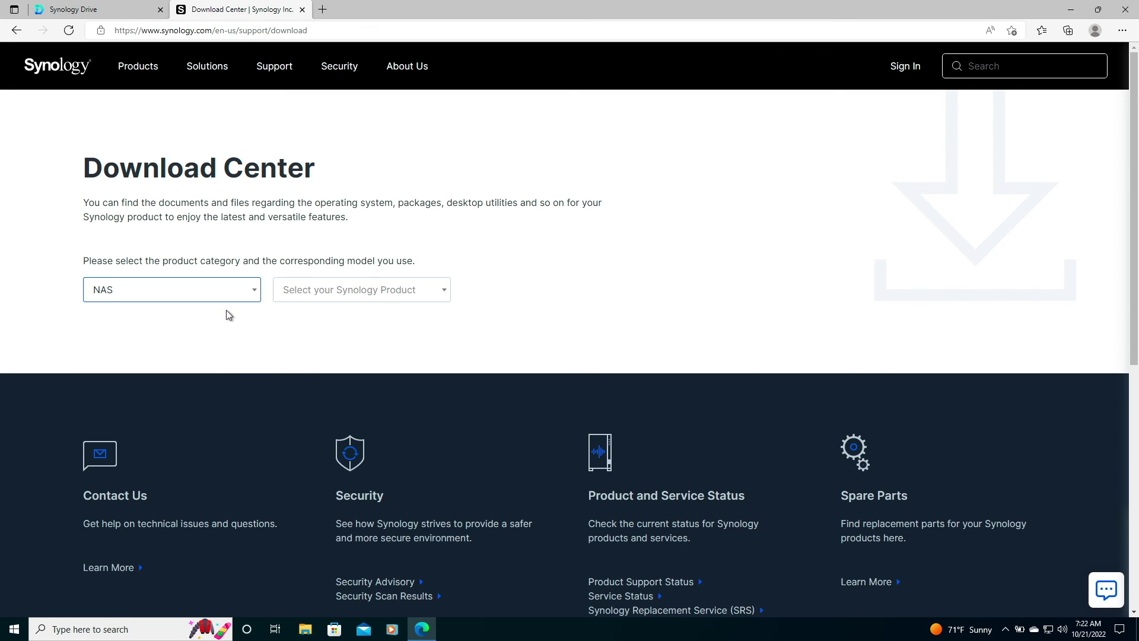
pyautogui.click(301, 294)
pyautogui.write('920')
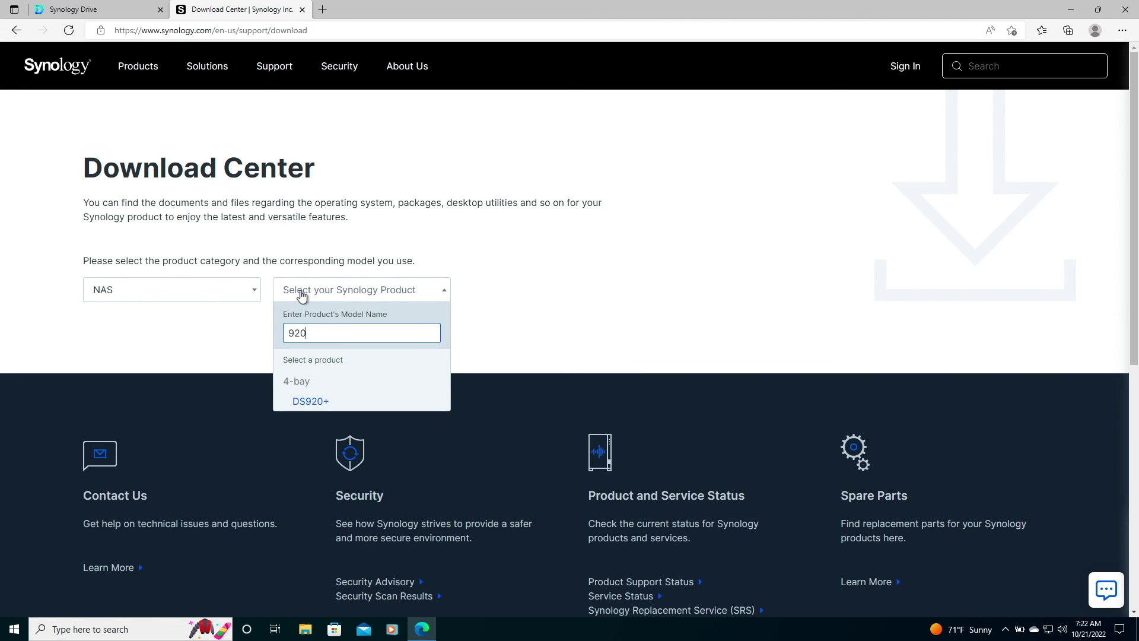
pyautogui.press('Return')
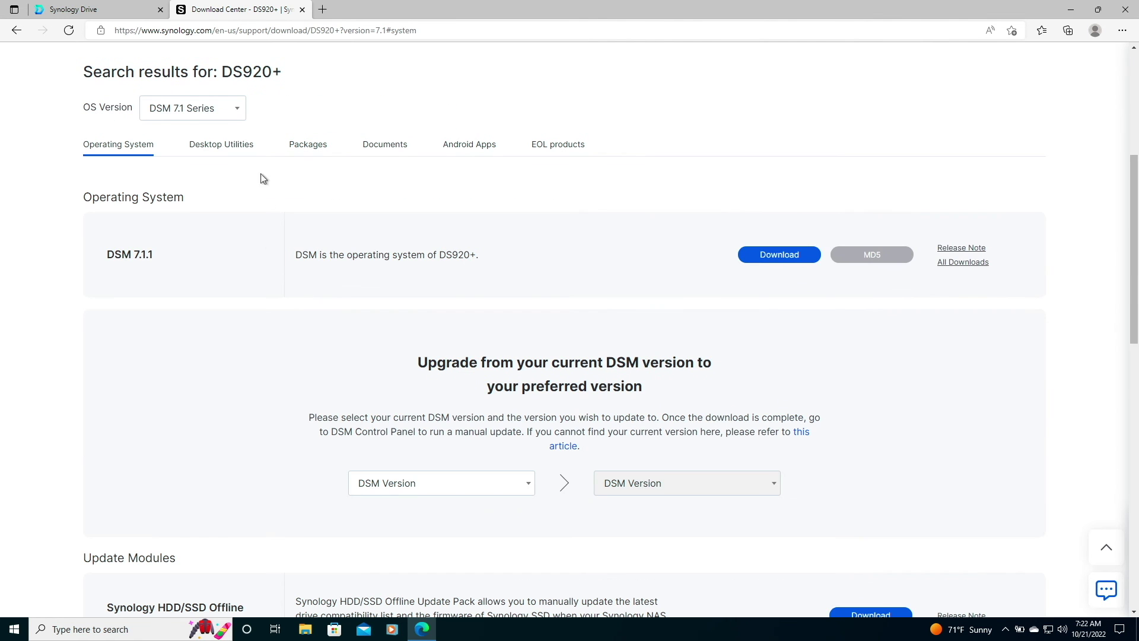
# - Download the Synology Drive Client Windows exe installer from the DS920+ Desktop Utilities
pyautogui.click(250, 149)
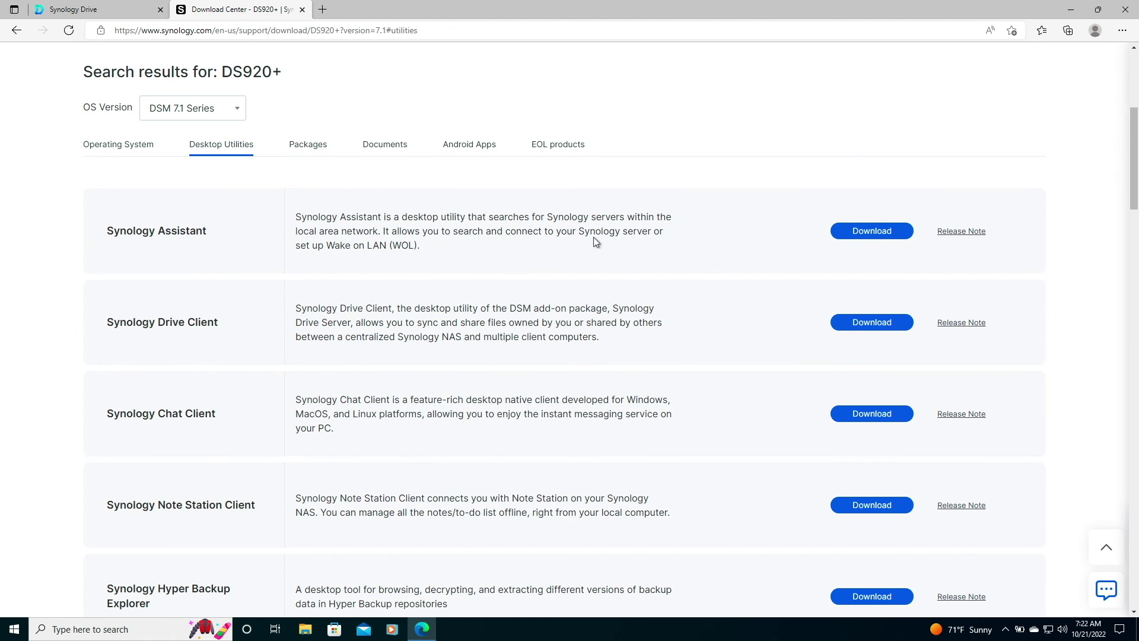
pyautogui.click(857, 324)
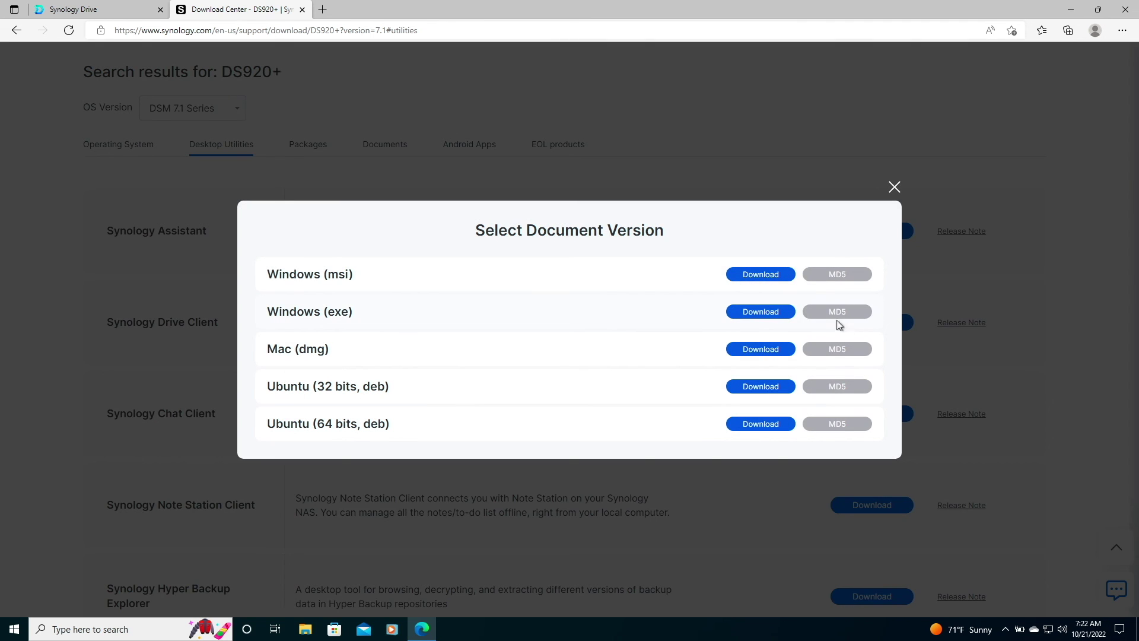
pyautogui.click(789, 311)
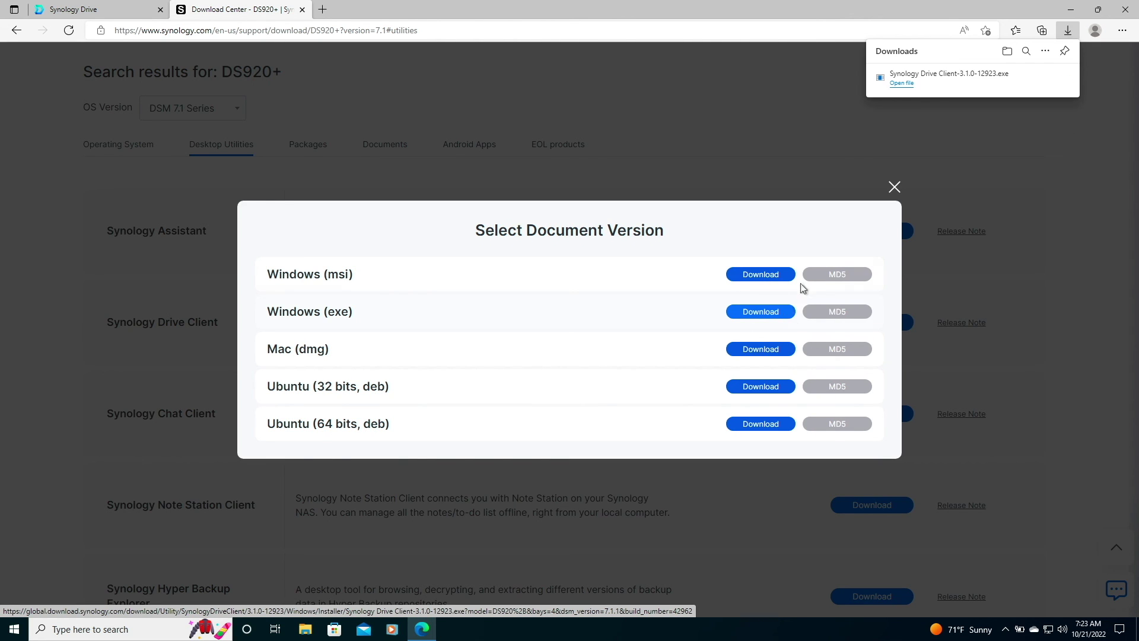
# - Run the downloaded installer, approve UAC, accept the licence and finish installing Synology Drive Client
pyautogui.click(901, 83)
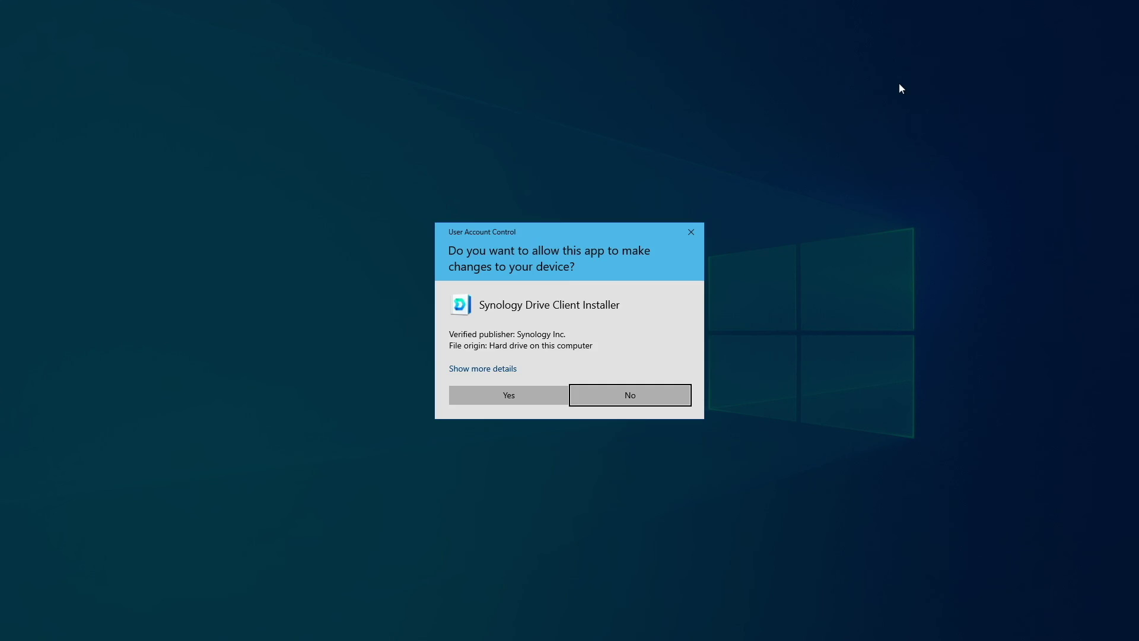
pyautogui.click(539, 395)
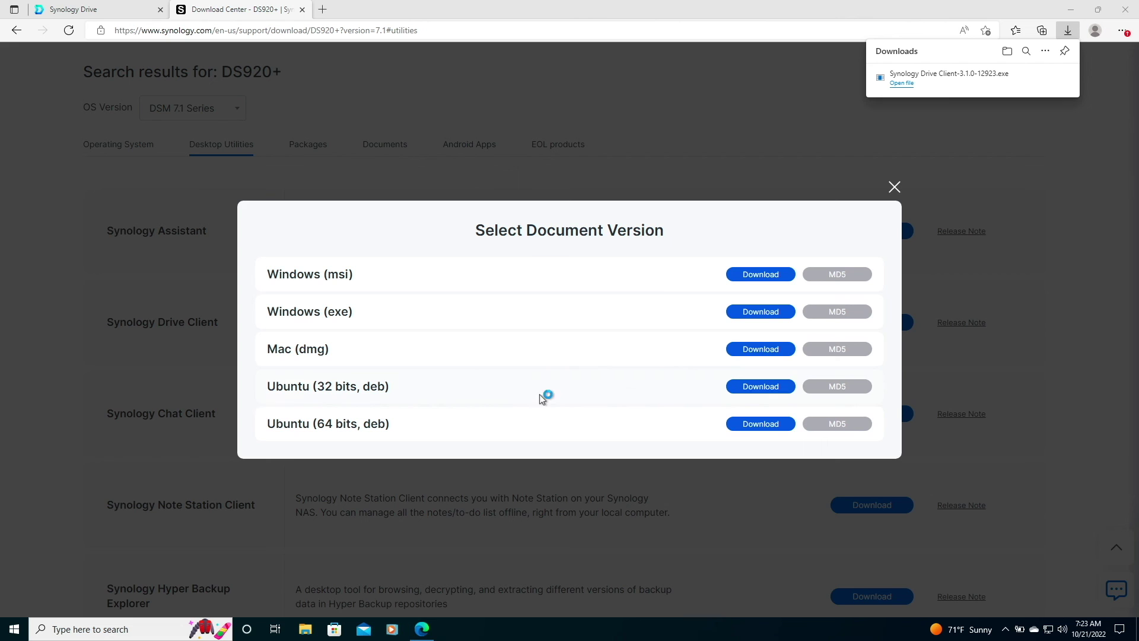
pyautogui.click(649, 408)
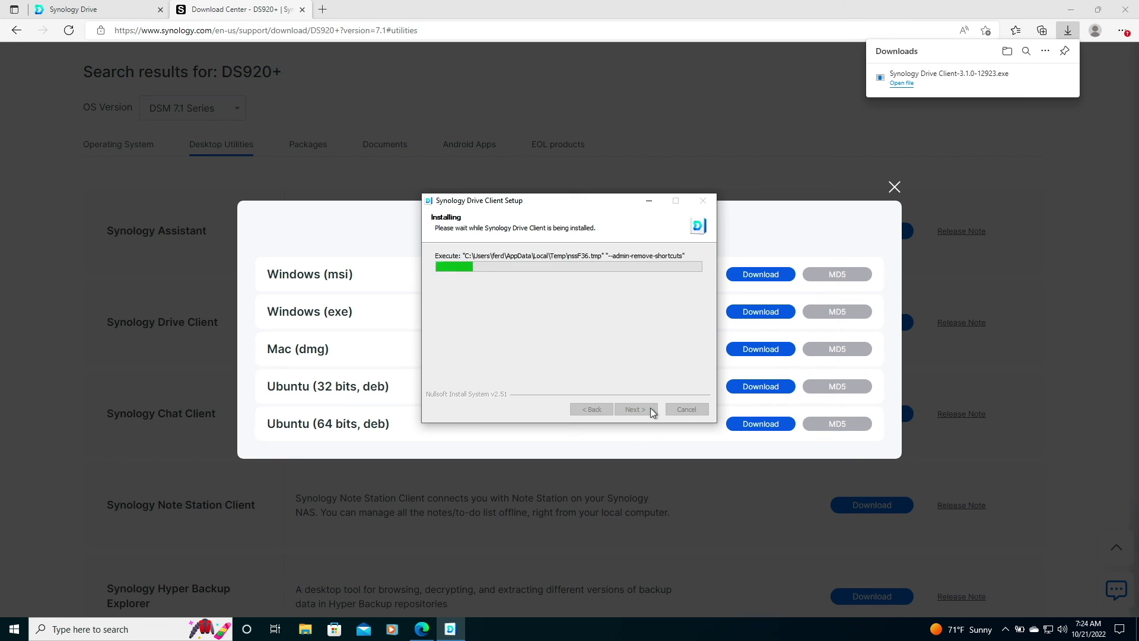
pyautogui.click(650, 408)
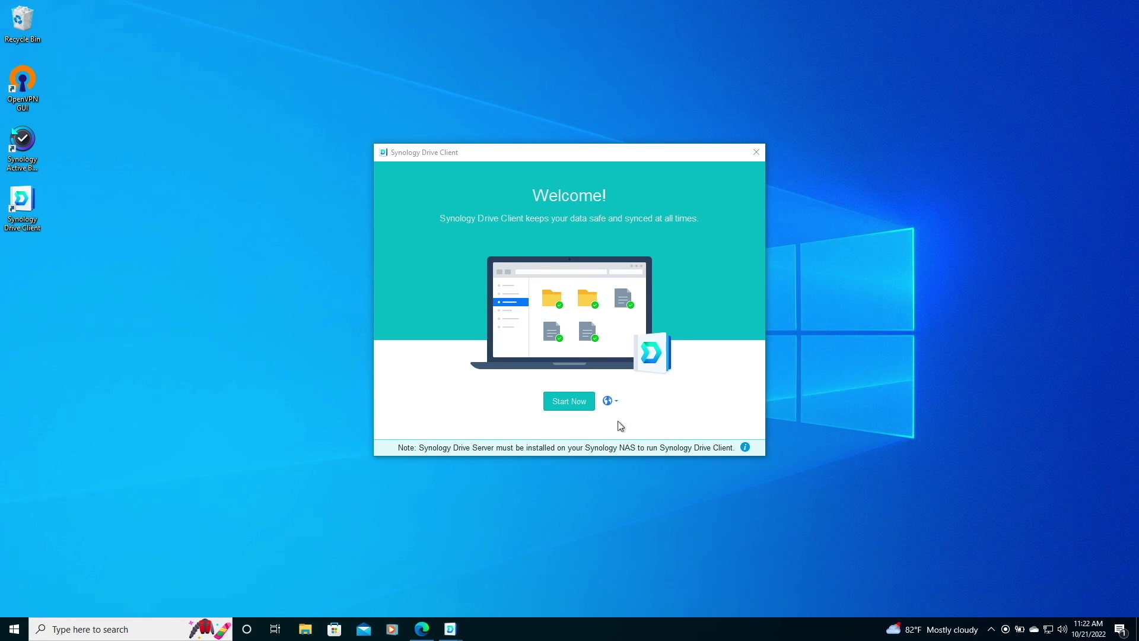
# - Connect the client to drive-ddns-pf.synology.me with the user's credentials, keeping Sync Task as the type
pyautogui.click(593, 404)
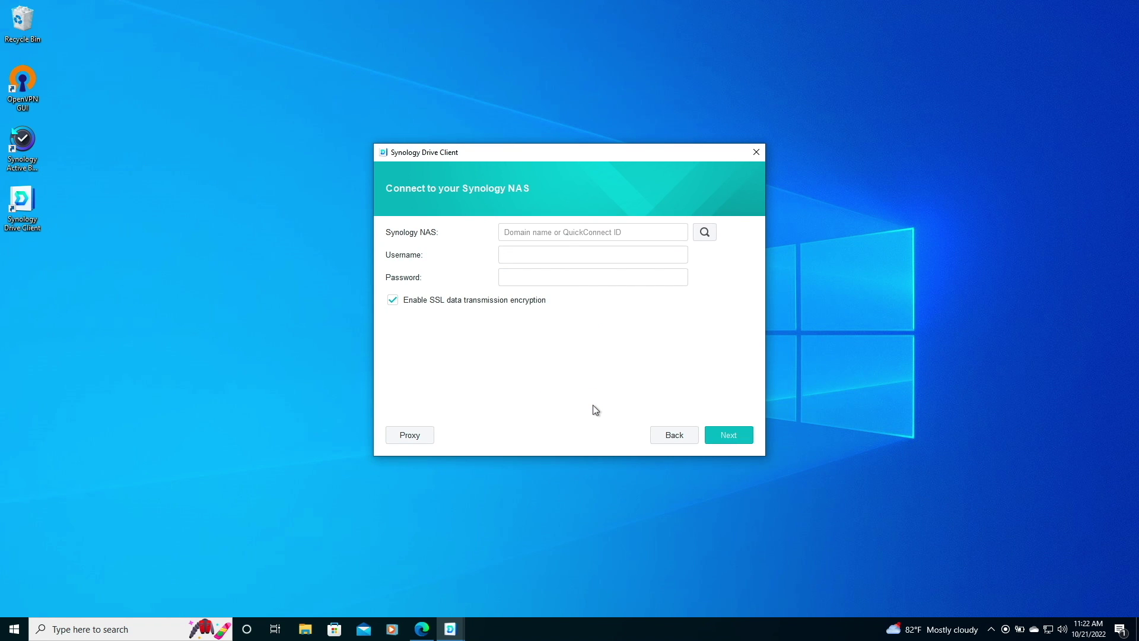
pyautogui.click(529, 233)
pyautogui.write('drive-ddns-pf.synology')
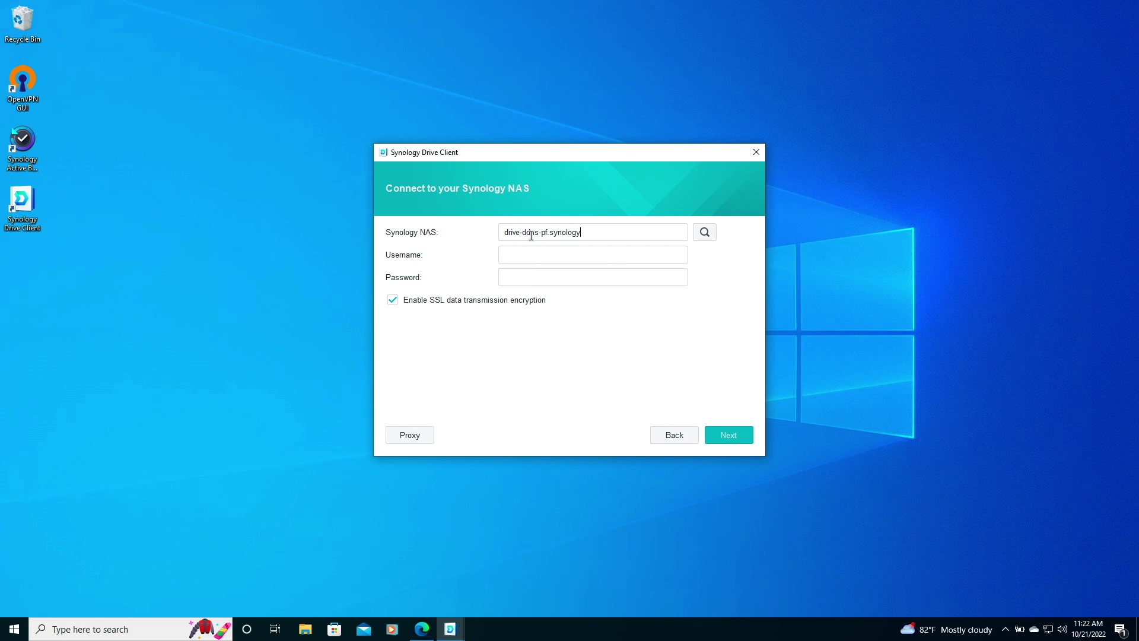
pyautogui.write('.meferd')
pyautogui.press('Tab')
pyautogui.write('**********')
pyautogui.click(745, 435)
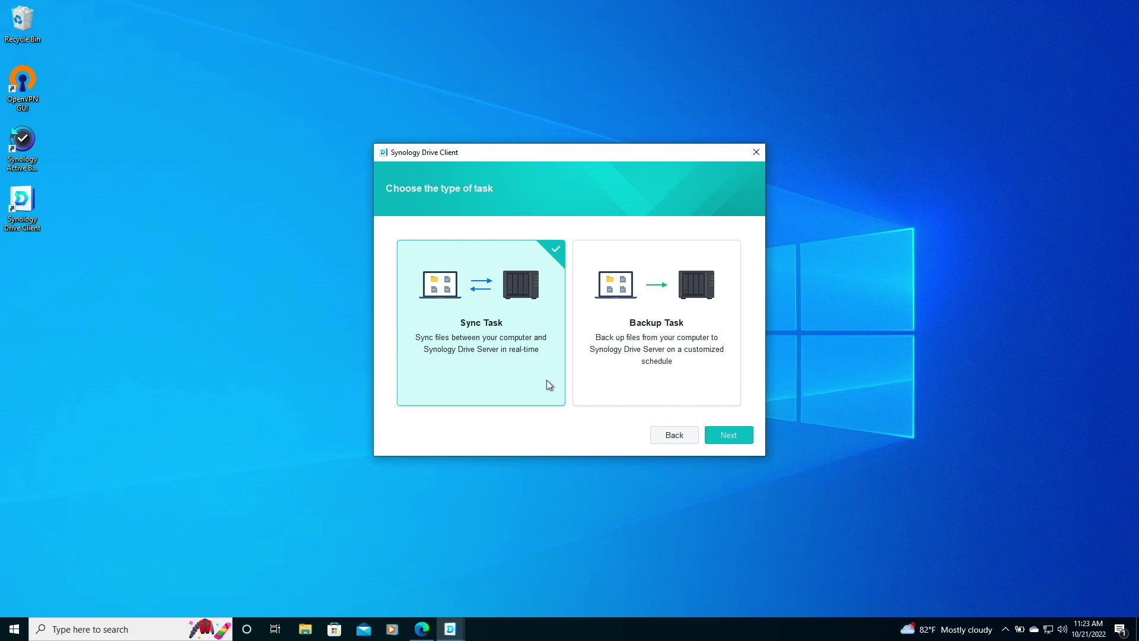
pyautogui.click(745, 436)
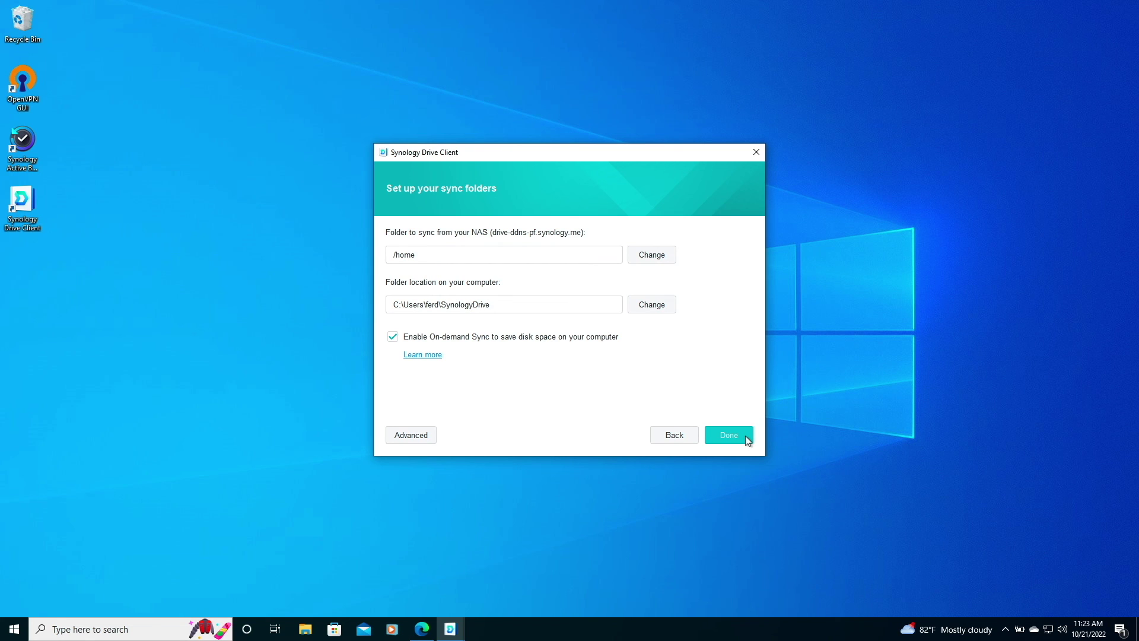
# - Switch the NAS sync folder from /home to the Users-Share team folder
pyautogui.click(667, 260)
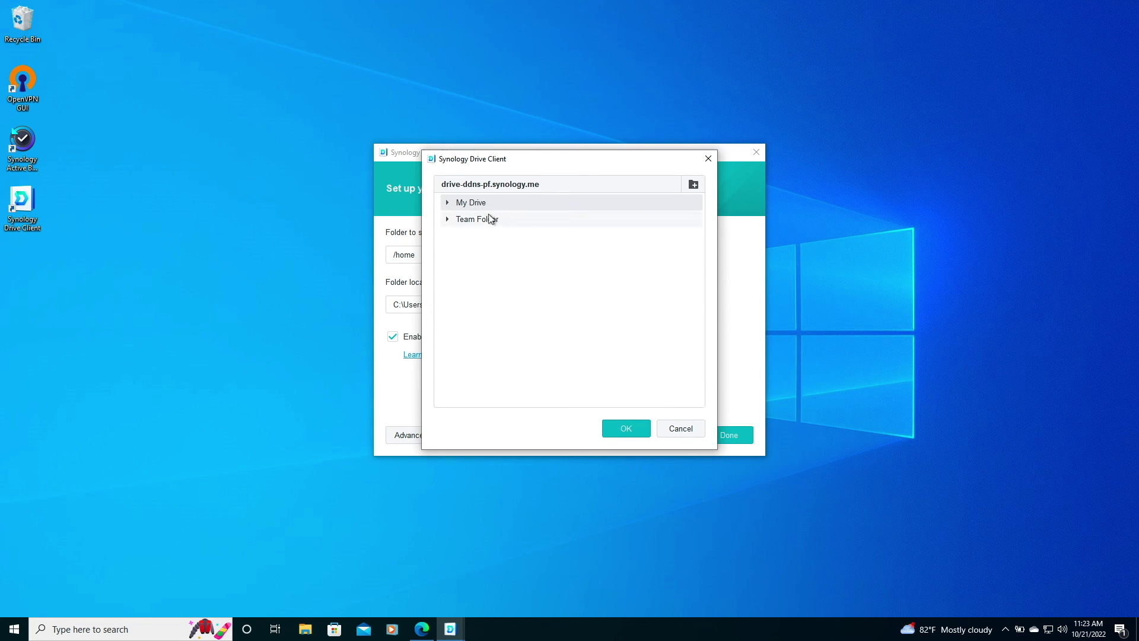
pyautogui.click(448, 219)
pyautogui.click(483, 238)
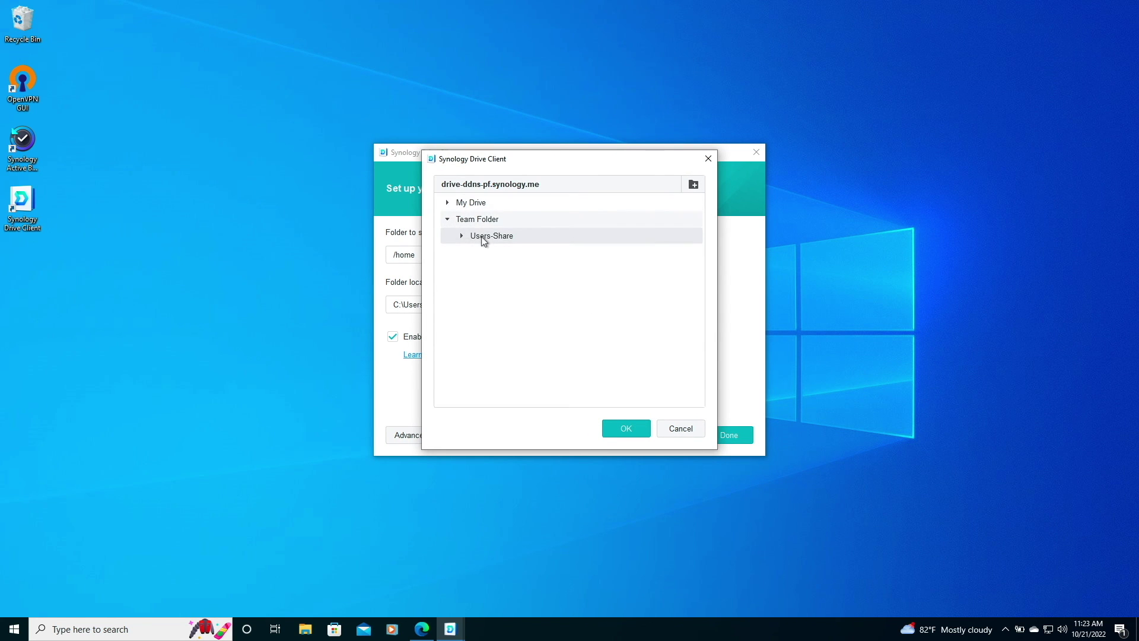
pyautogui.click(639, 429)
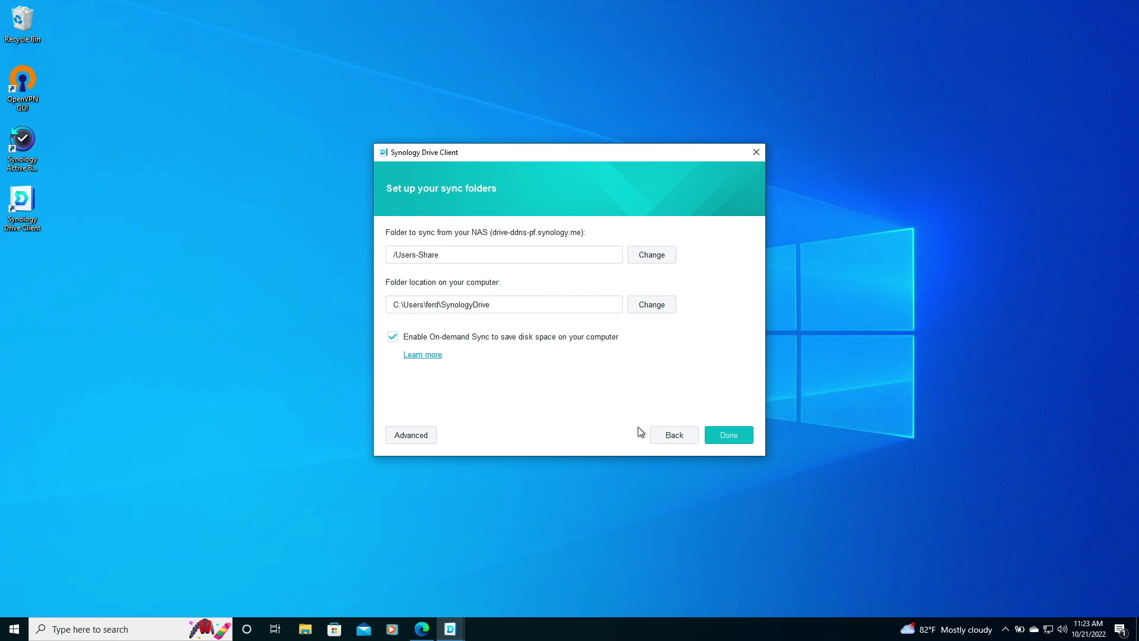
pyautogui.click(666, 306)
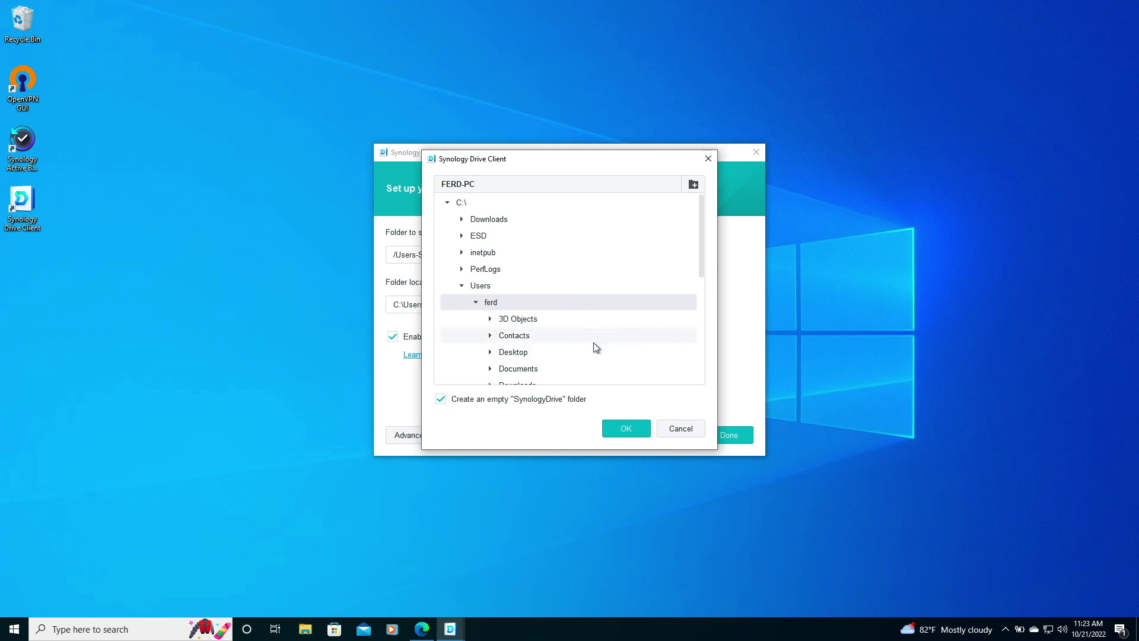
# - Create Desktop\SynologyDrive\Users-Share as the local sync folder, without an extra empty SynologyDrive subfolder
pyautogui.click(532, 356)
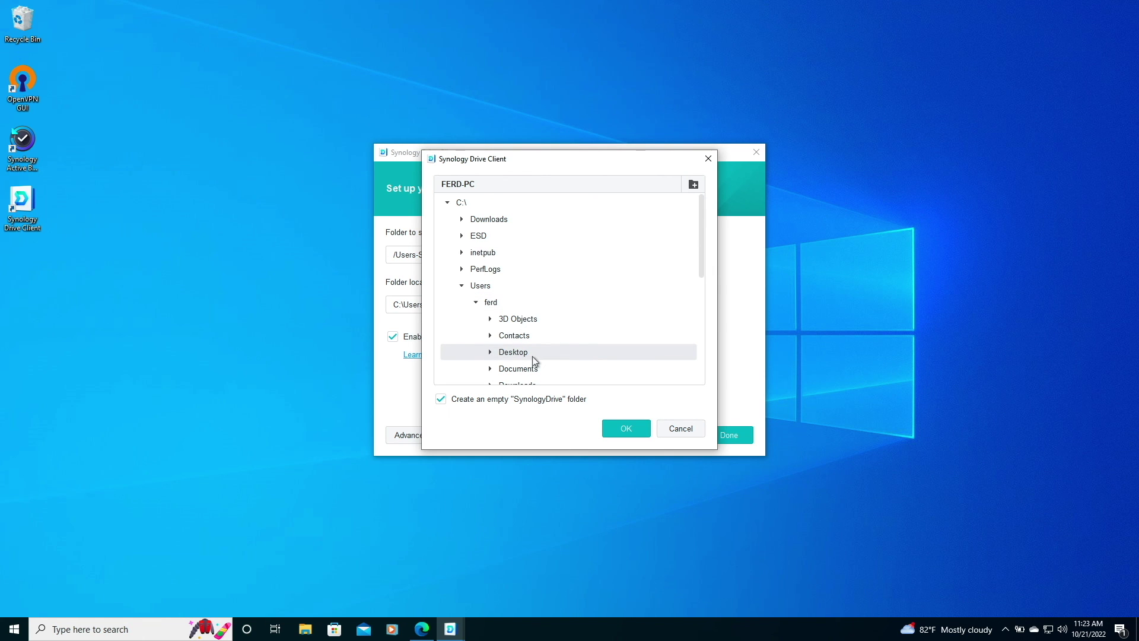
pyautogui.click(690, 186)
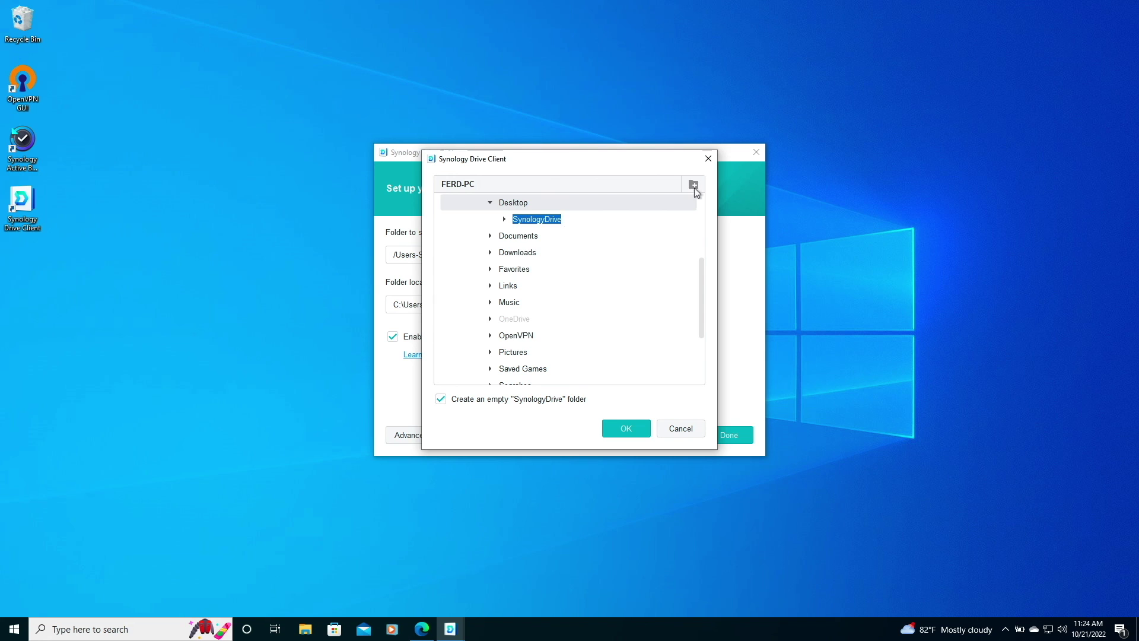
pyautogui.click(674, 218)
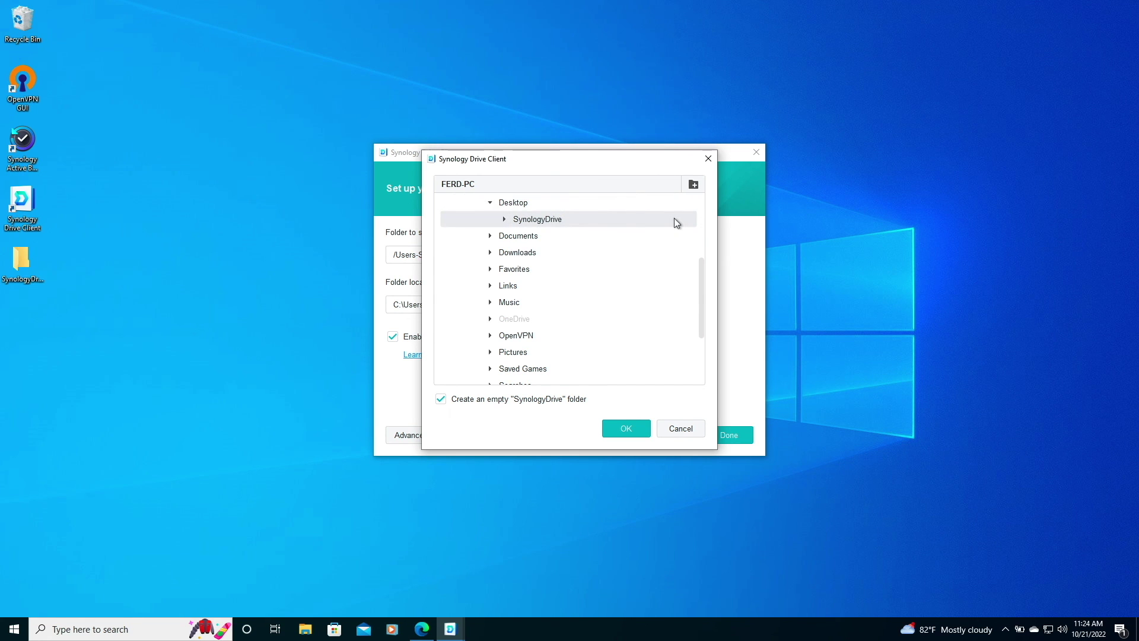
pyautogui.click(700, 188)
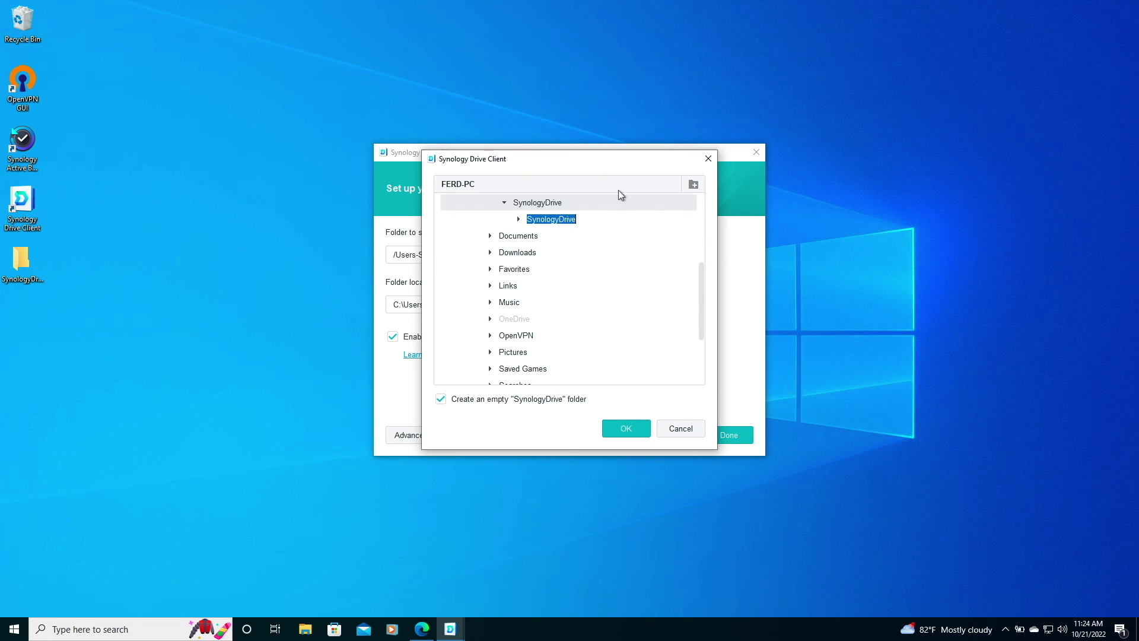
pyautogui.write('Users')
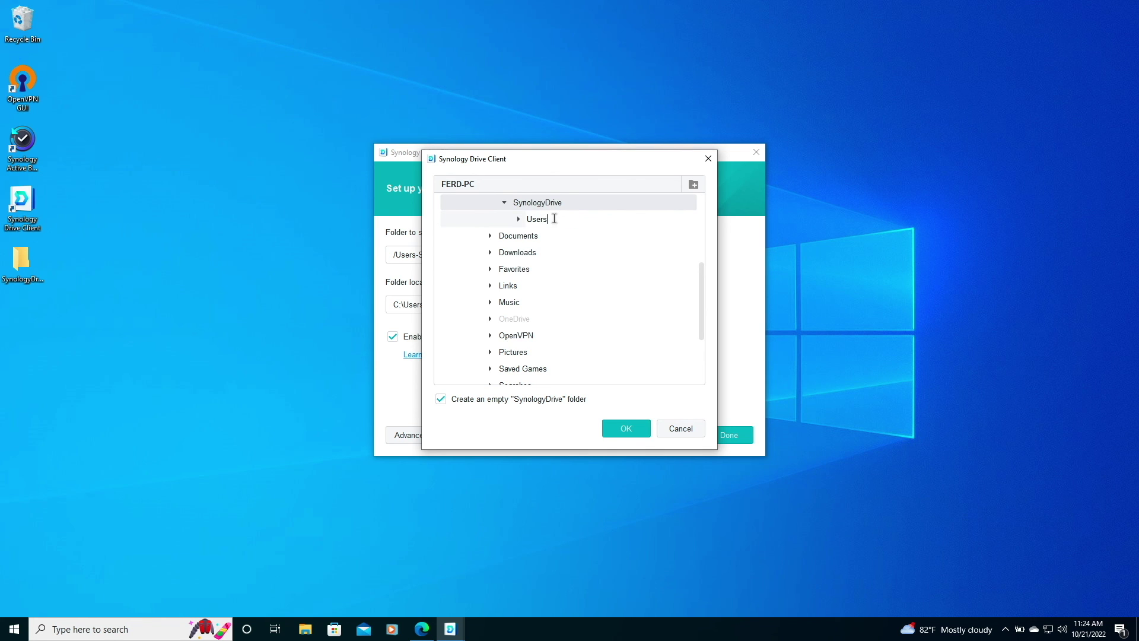
pyautogui.write('-Share')
pyautogui.click(559, 400)
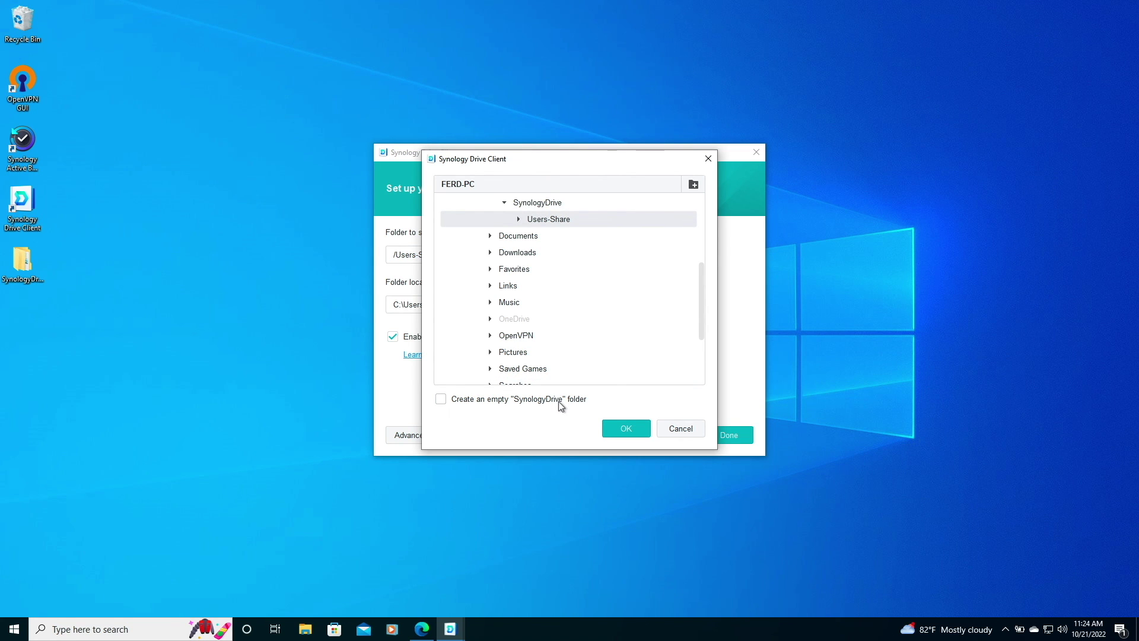
pyautogui.click(647, 432)
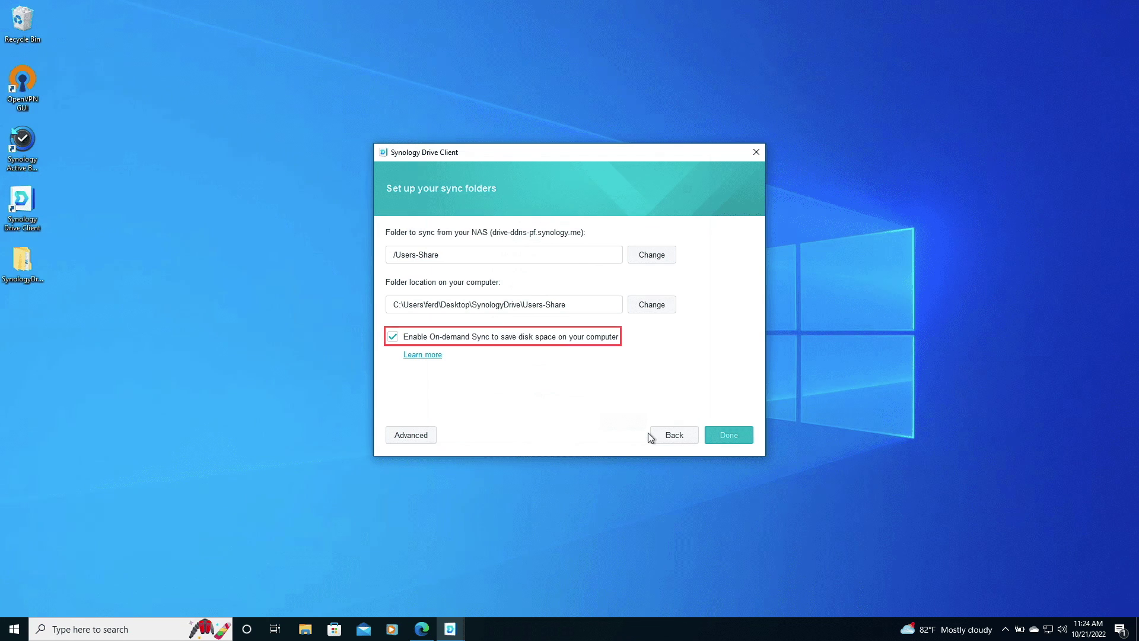
# - Finish creating the Users-Share sync task and close the welcome tour, main window and About dialog
pyautogui.click(734, 439)
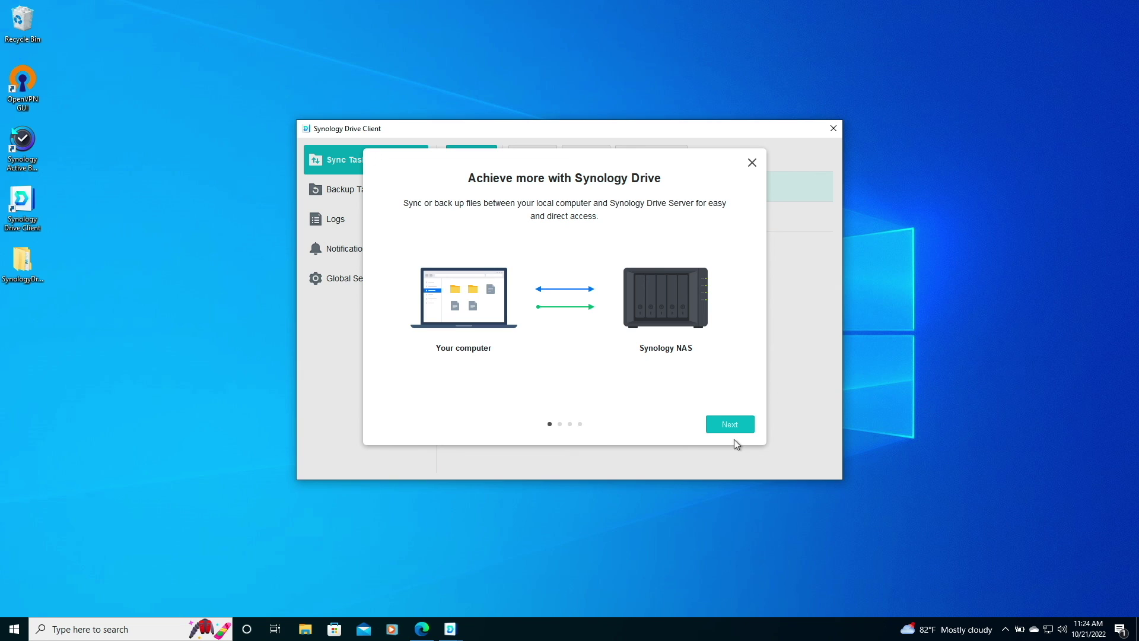
pyautogui.click(752, 162)
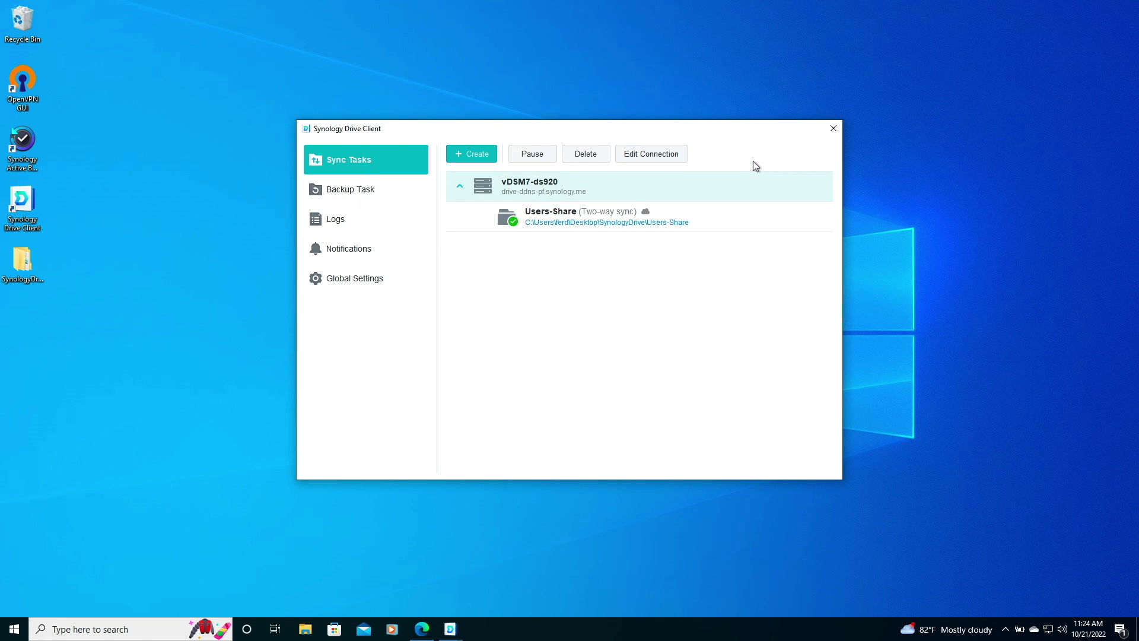
pyautogui.click(833, 129)
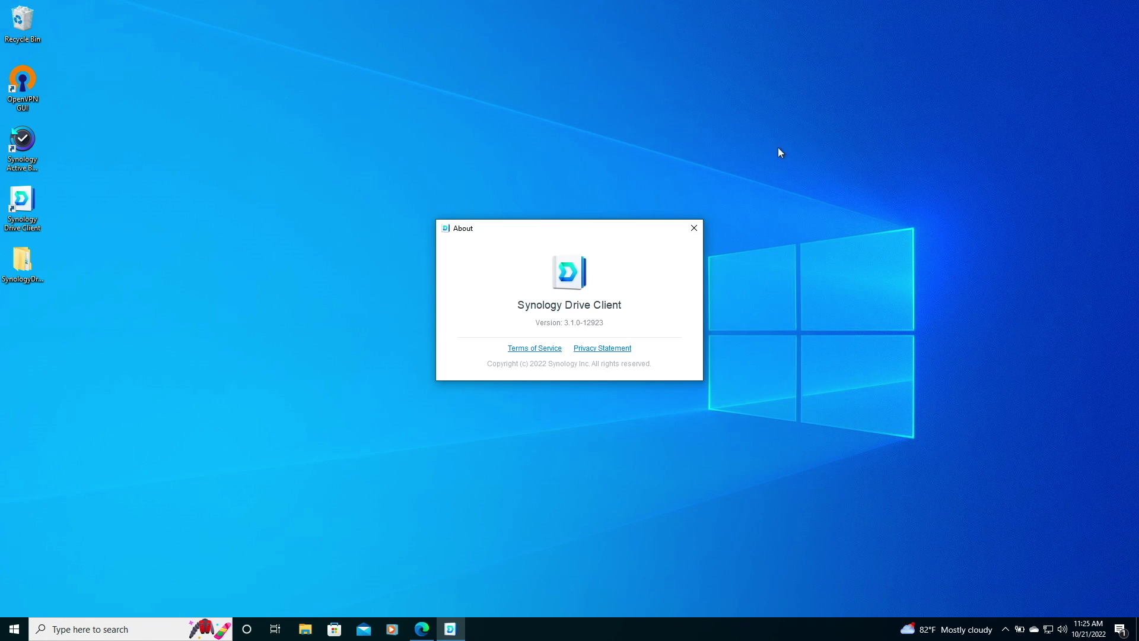
pyautogui.click(694, 227)
# - Open the Desktop's SynologyDrive folder and browse into Users-Share to view the synced files
pyautogui.doubleClick(34, 263)
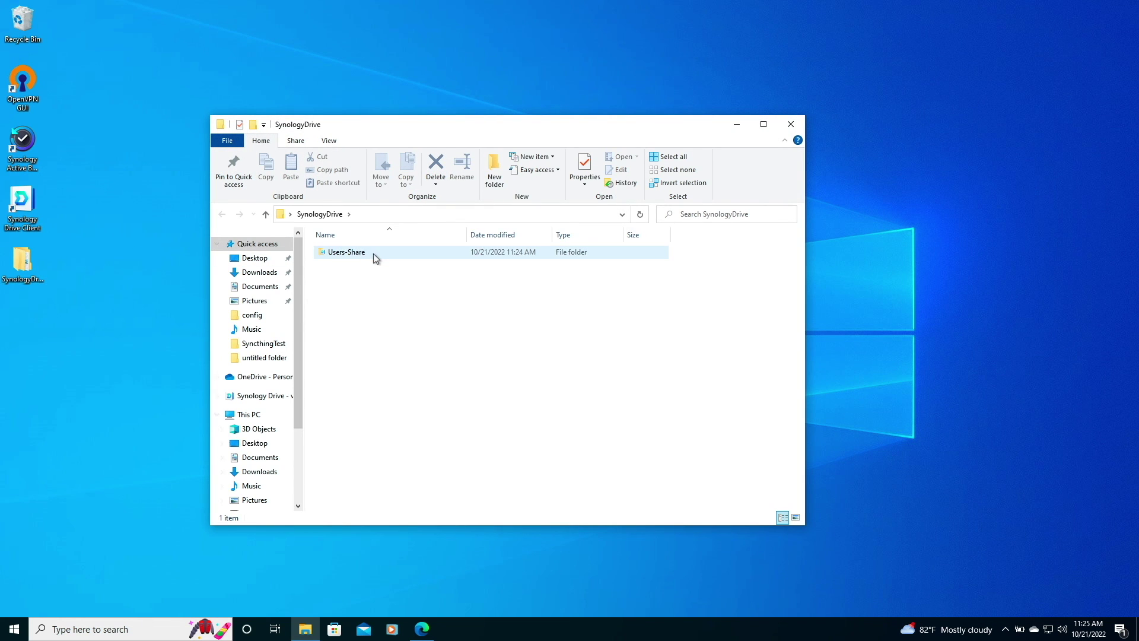
pyautogui.doubleClick(373, 253)
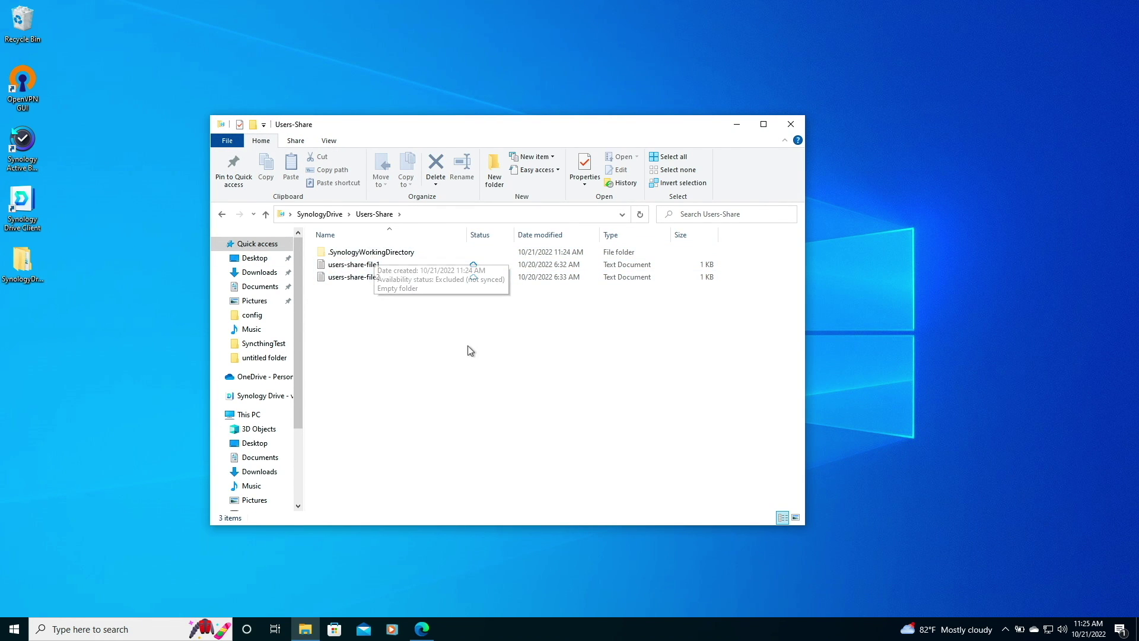